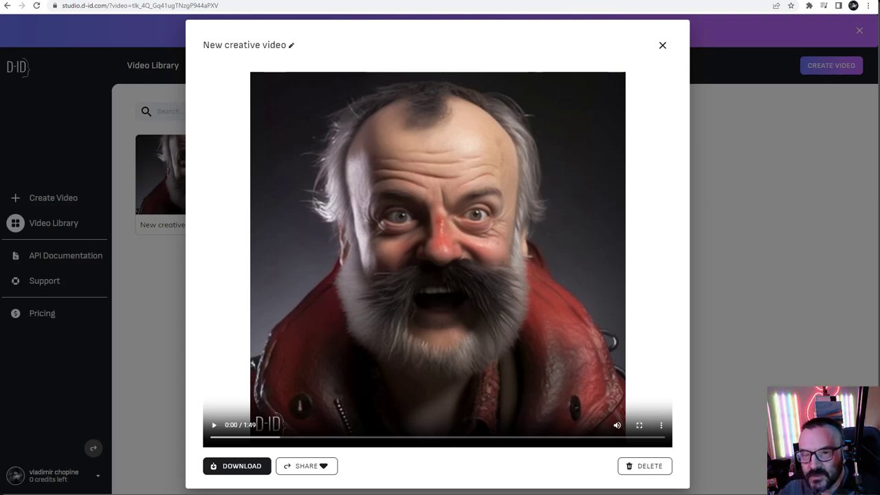
Play the opening seconds of the talking bearded man in the "New creative video" preview and pause it
click(215, 426)
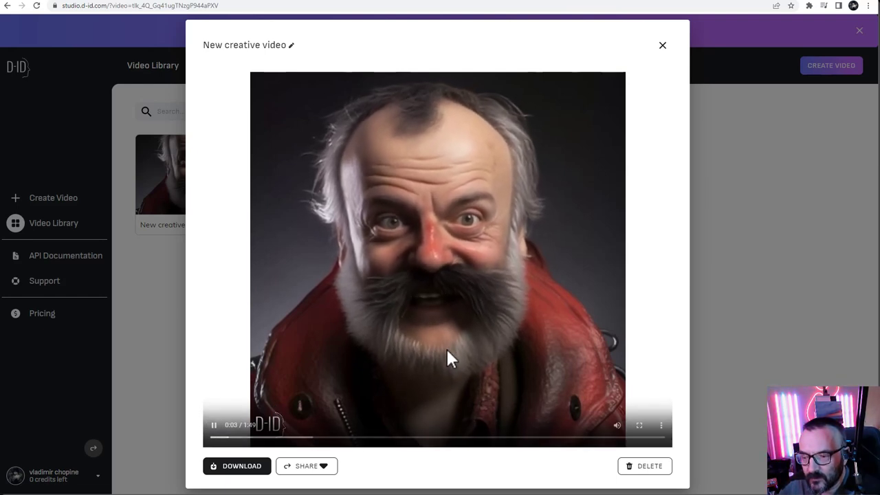
mouse_move(445, 358)
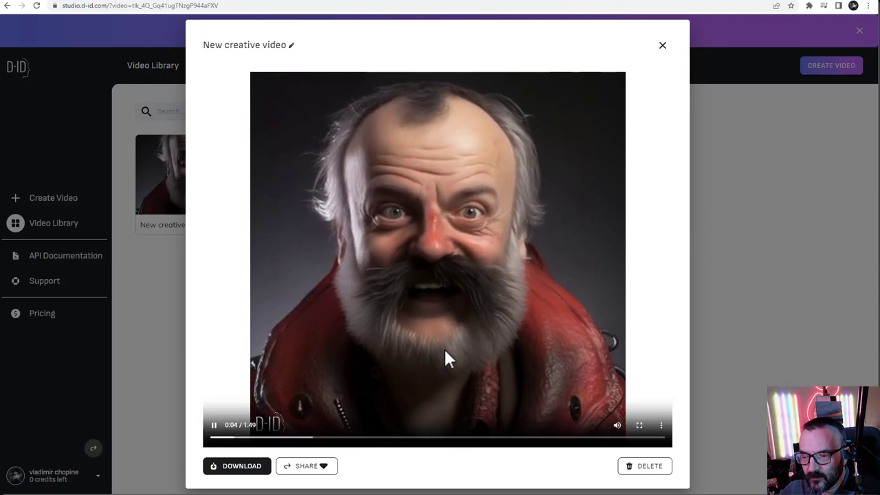
click(216, 428)
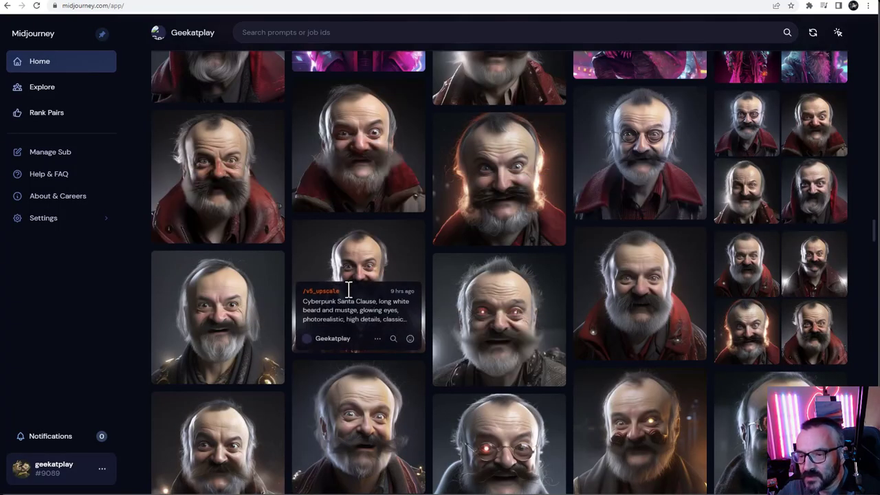
Look over the Santa portraits in the Midjourney gallery, then switch to Artflow and preview the Cind1 story video
mouse_move(233, 186)
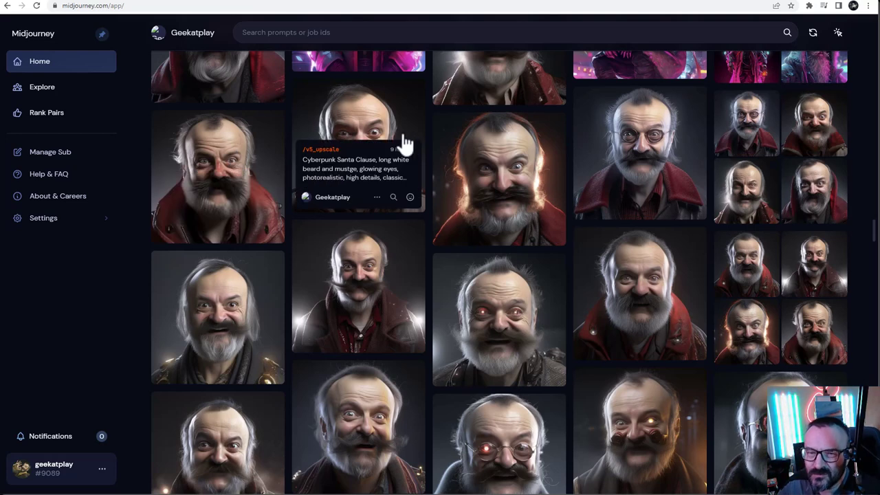
mouse_move(491, 134)
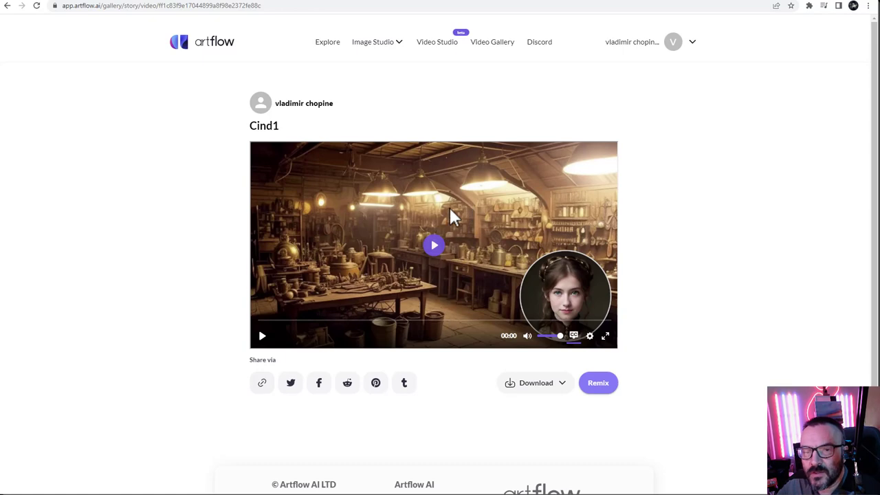
click(431, 248)
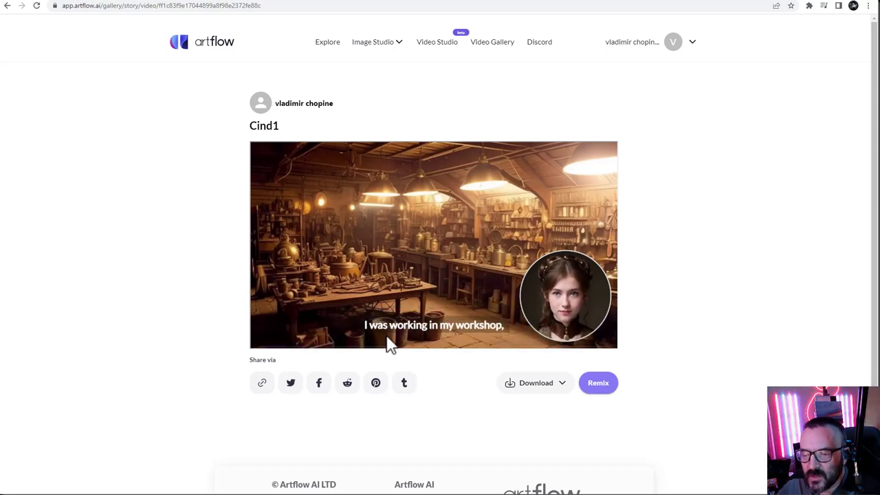
click(262, 336)
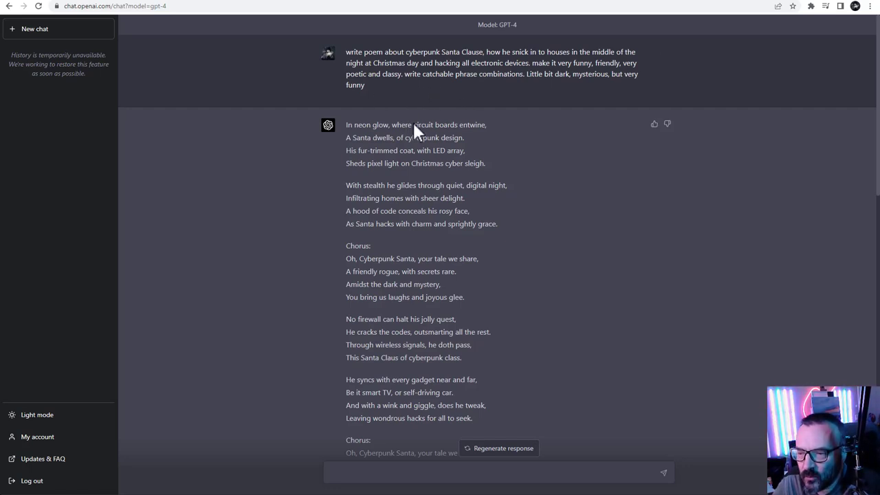
Switch to ChatGPT and read the cyberpunk Santa Claus poem, including the part generated with the "continue" prompt
scroll(408, 144, down, 3)
scroll(406, 139, up, 1)
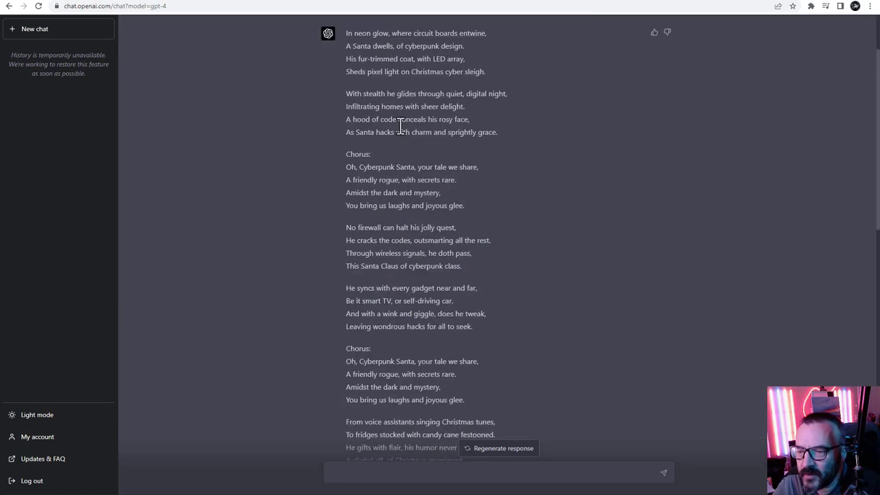
scroll(397, 159, down, 2)
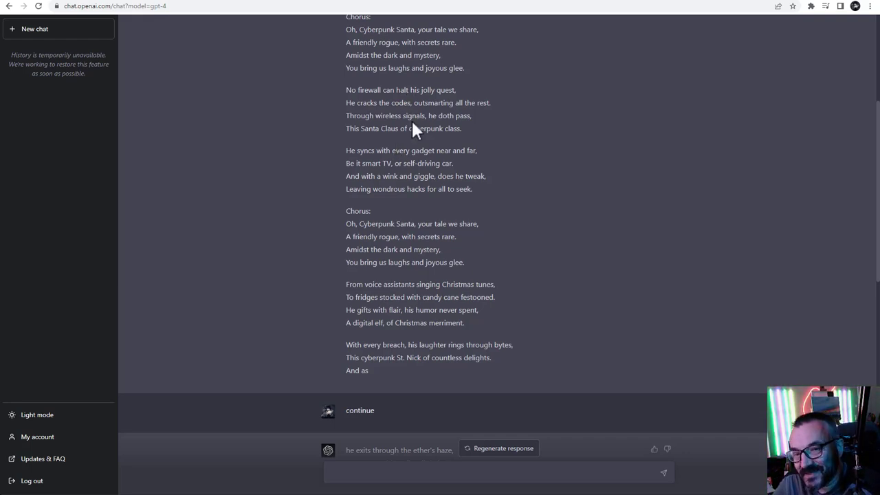
drag(380, 371, 327, 367)
click(375, 373)
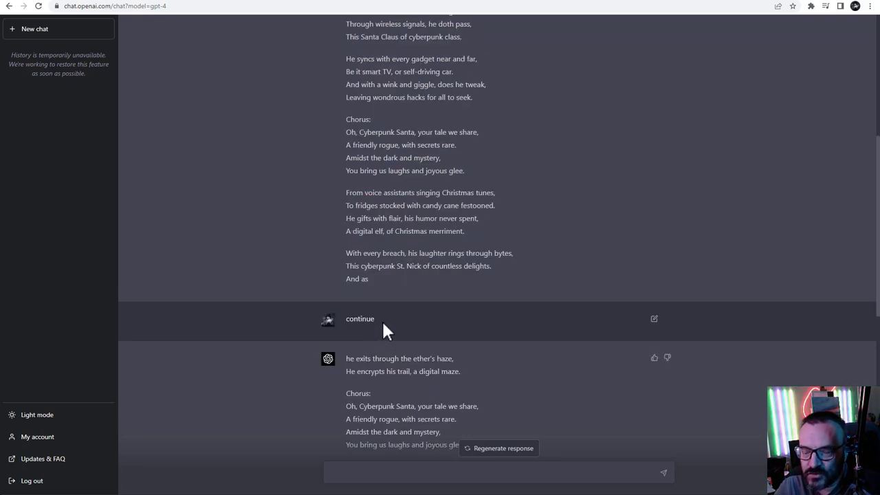
scroll(402, 313, down, 1)
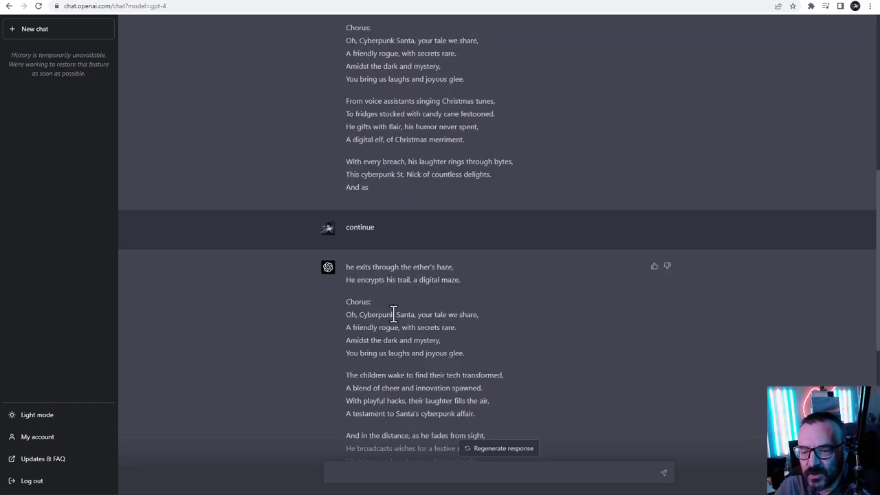
scroll(393, 314, down, 2)
scroll(402, 172, down, 1)
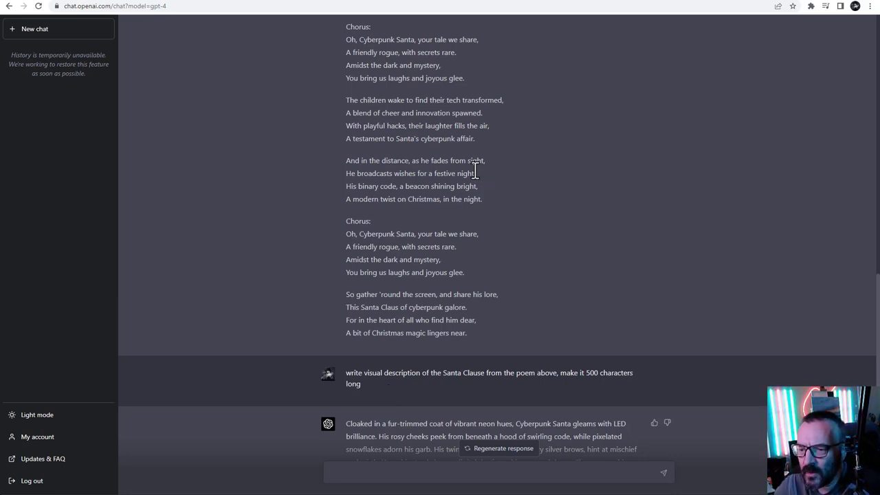
Read the 500-character visual description of Santa Claus requested below the poem
double_click(423, 160)
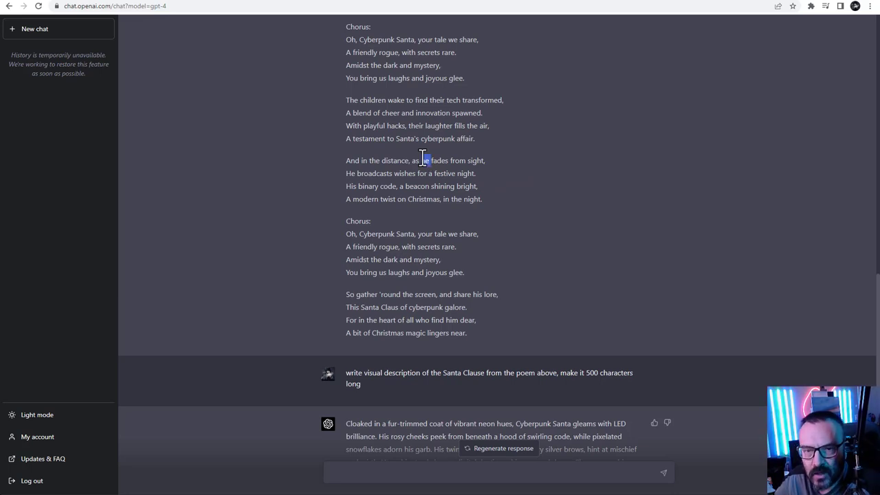
scroll(416, 392, down, 2)
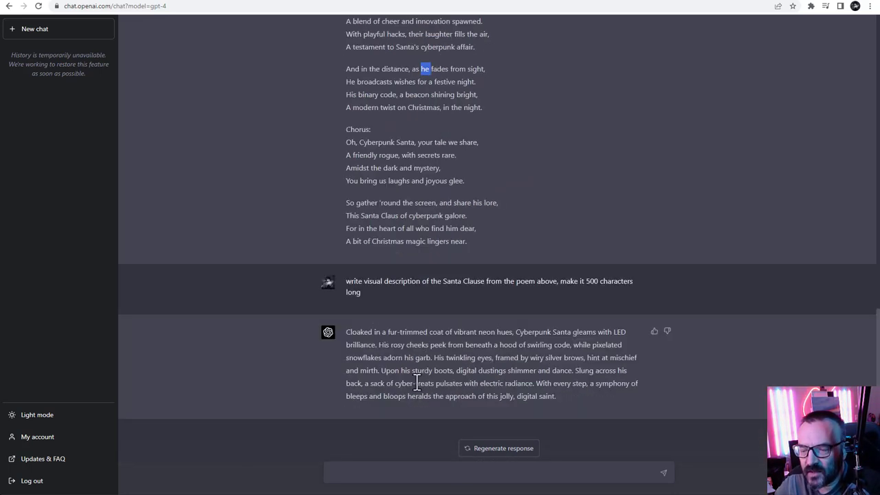
double_click(422, 357)
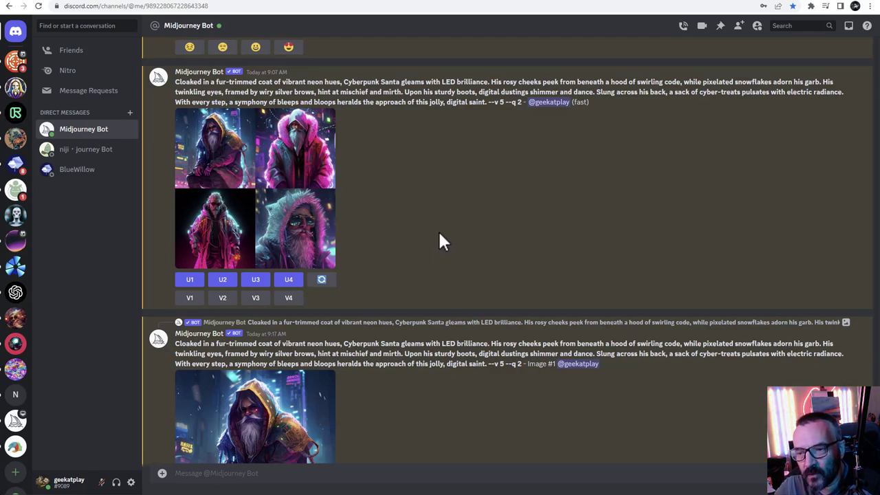
Switch to the Midjourney Bot chat in Discord and examine the Santa images generated from the "Cloaked in a fur-trimmed coat" description
scroll(439, 234, down, 3)
scroll(438, 248, down, 5)
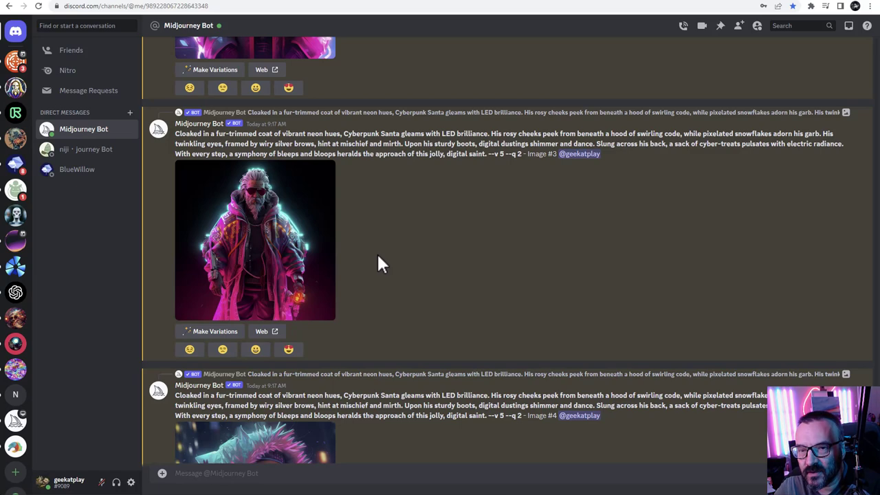
scroll(376, 251, down, 3)
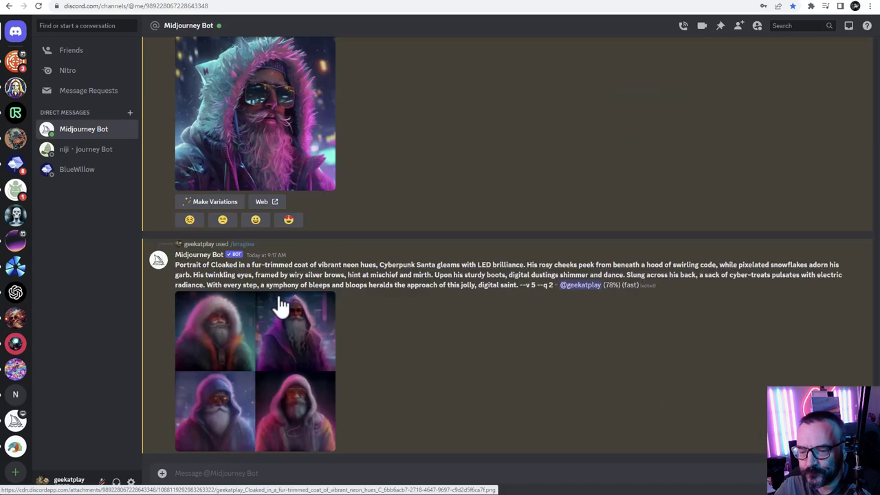
Find the earlier close-up royal princess portraits in the chat and view Image #1 enlarged
scroll(282, 306, up, 2)
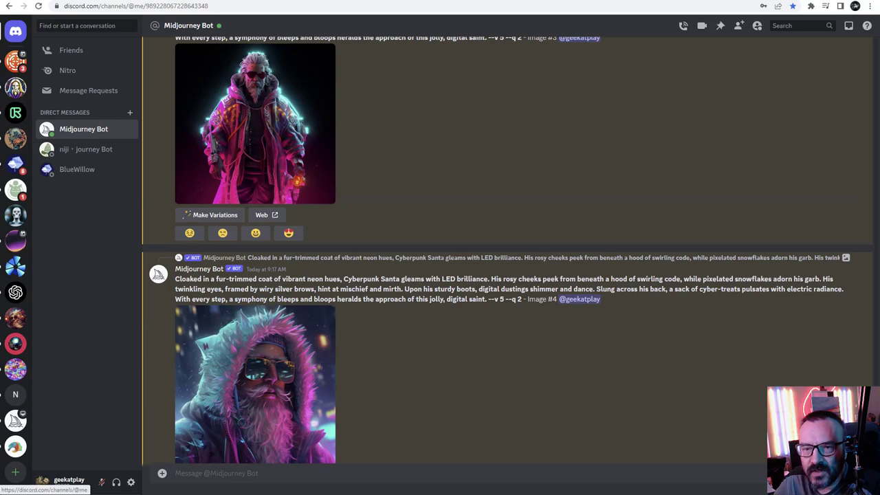
scroll(415, 236, up, 4)
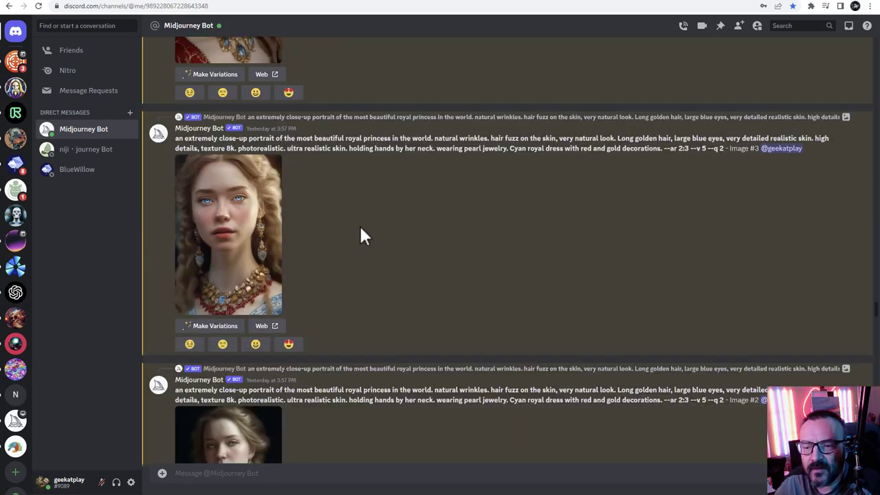
scroll(347, 233, up, 4)
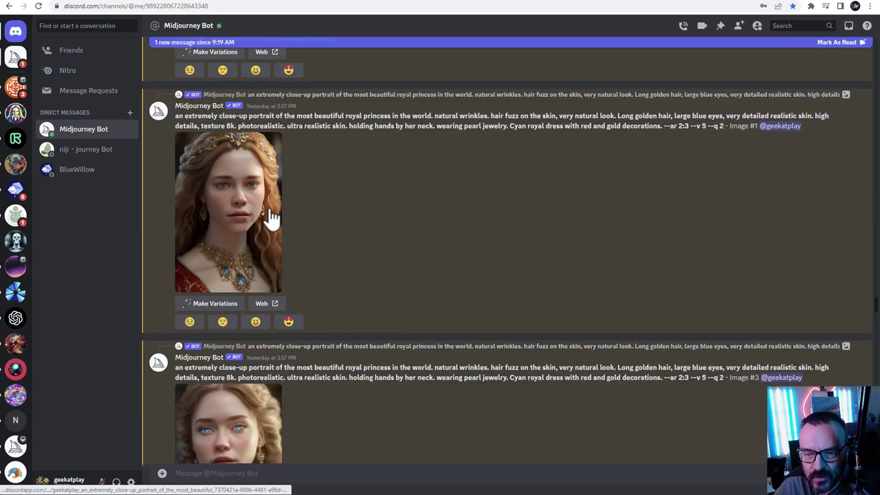
scroll(350, 206, down, 2)
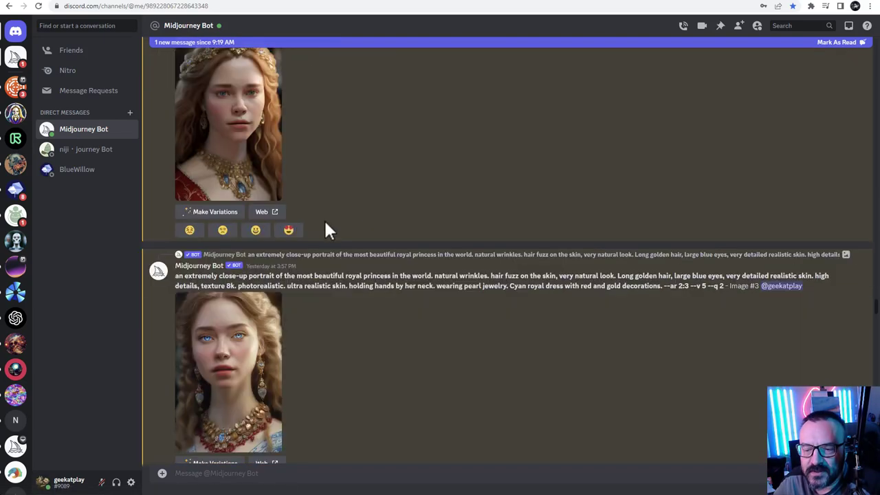
click(254, 140)
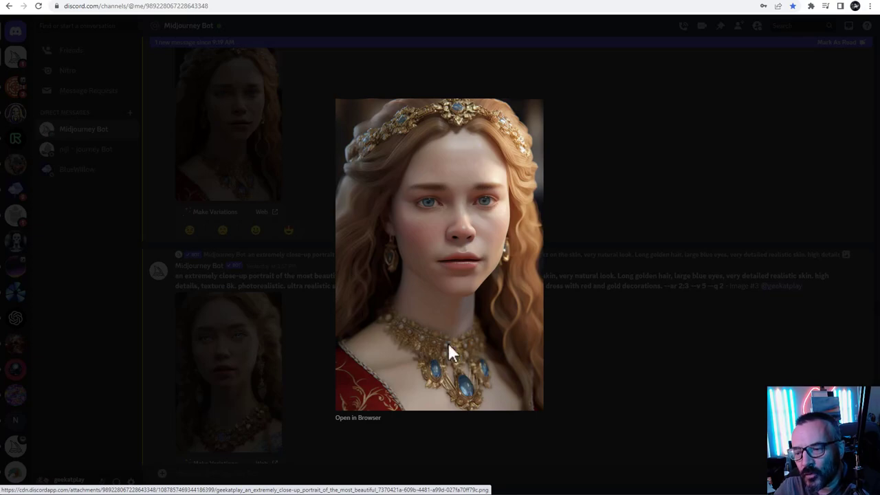
click(645, 154)
Copy the image address of the uploaded reference photo of the man with the moustache
scroll(388, 222, down, 2)
scroll(389, 221, up, 2)
scroll(389, 221, down, 1)
scroll(389, 221, down, 7)
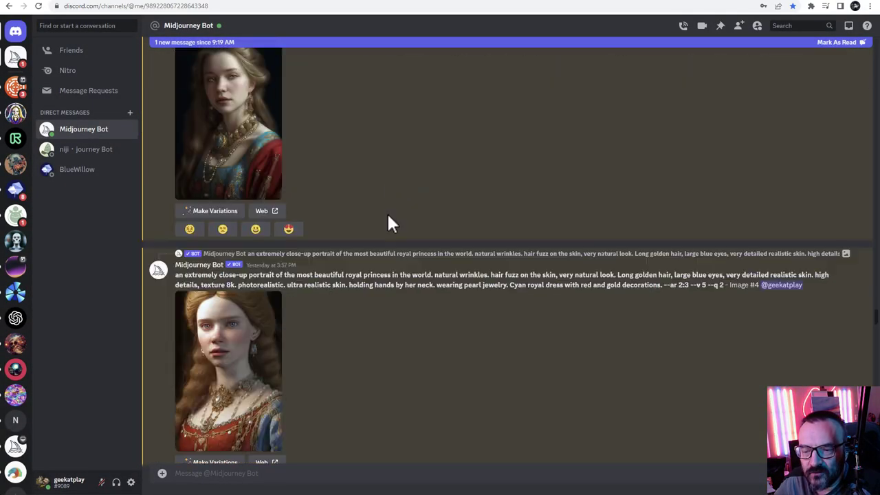
scroll(388, 219, down, 3)
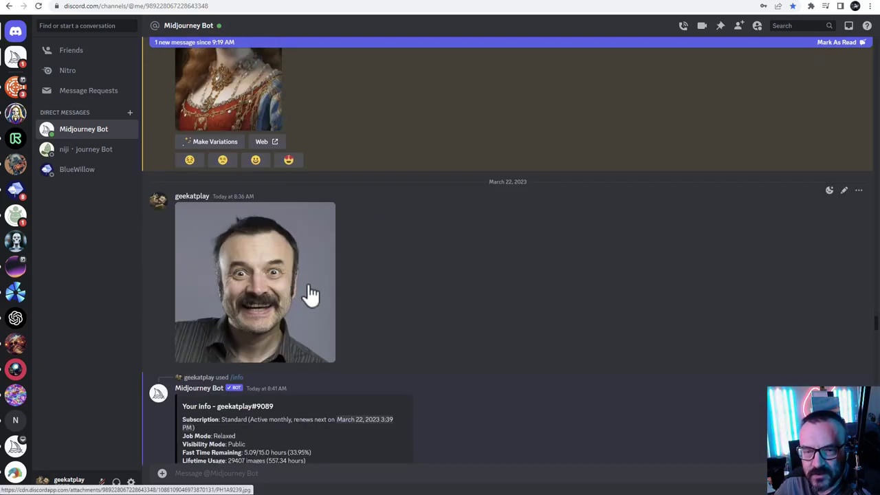
click(292, 251)
right_click(408, 235)
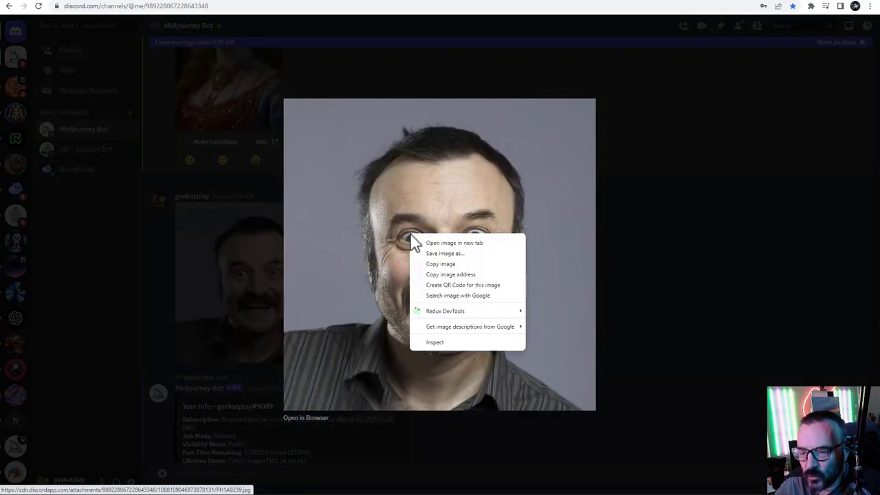
click(476, 276)
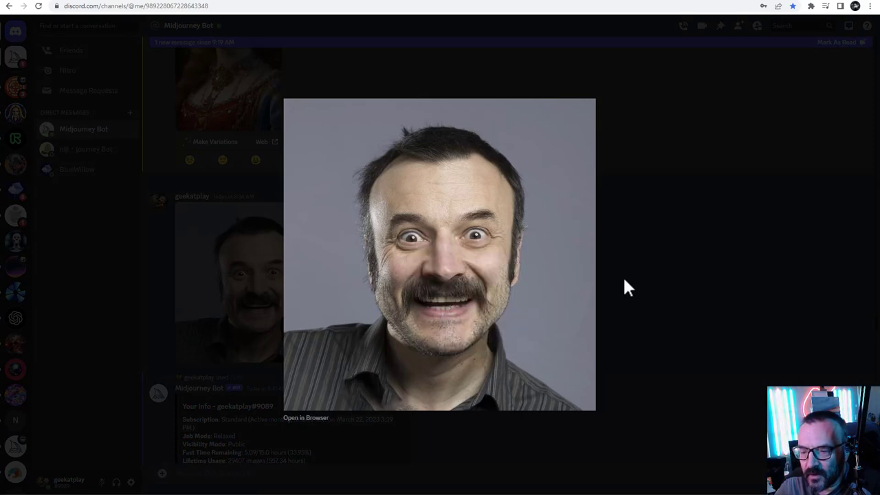
click(623, 275)
Examine the "Cyberpunk looking santa clause" results made from the reference photo and view Image #2 enlarged
scroll(343, 247, up, 5)
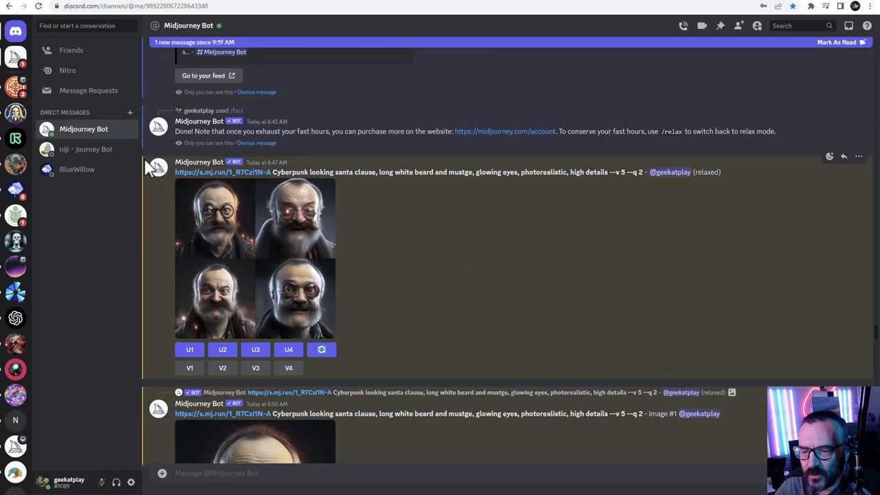
scroll(426, 207, down, 5)
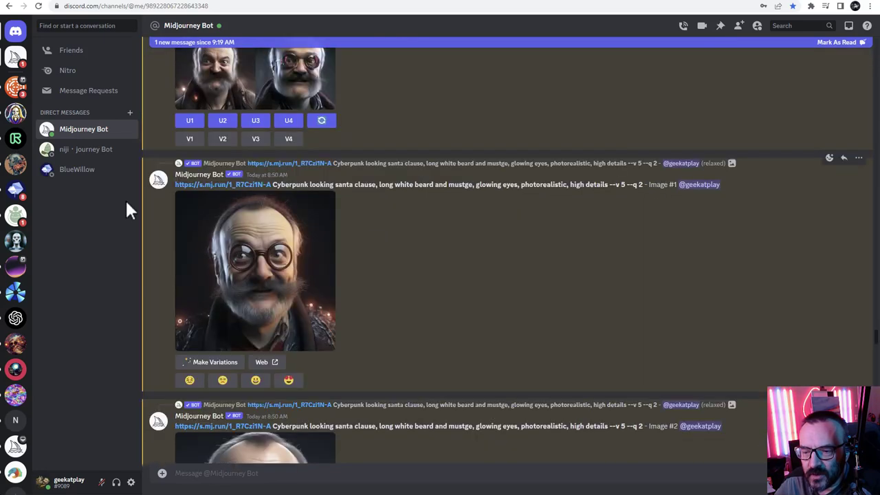
scroll(449, 190, up, 5)
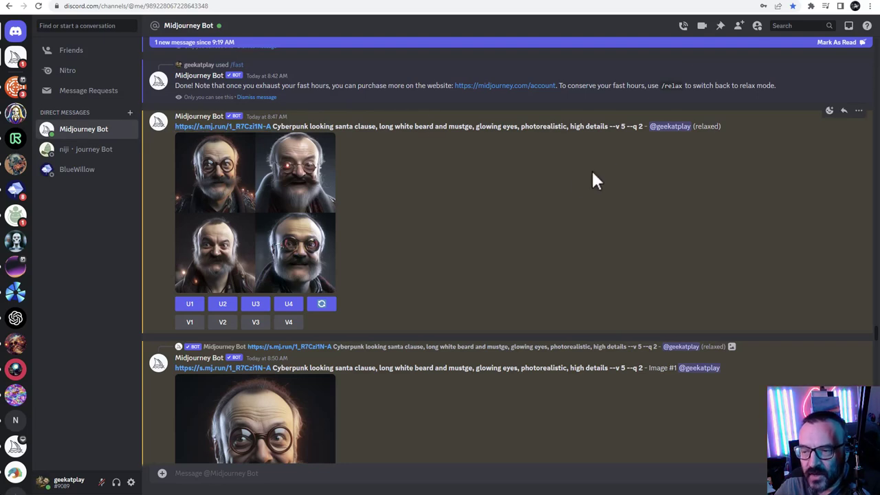
scroll(444, 207, down, 3)
scroll(441, 206, down, 5)
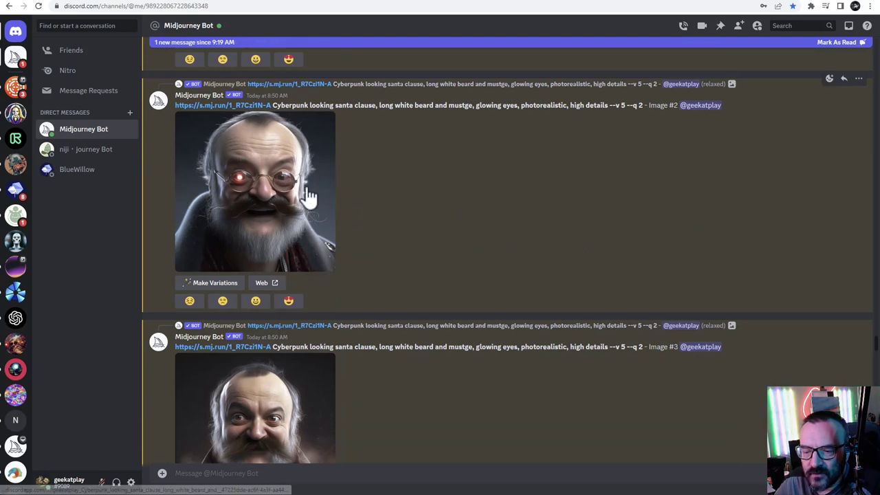
scroll(316, 179, down, 2)
scroll(275, 189, up, 3)
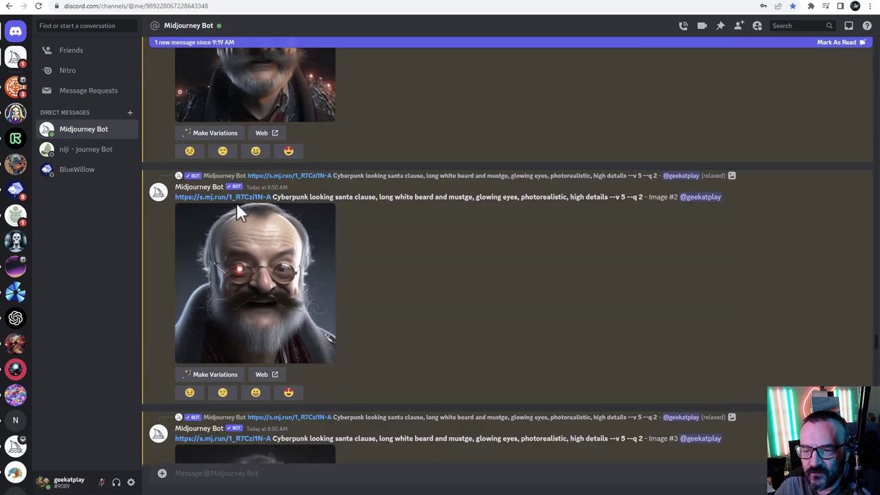
click(263, 262)
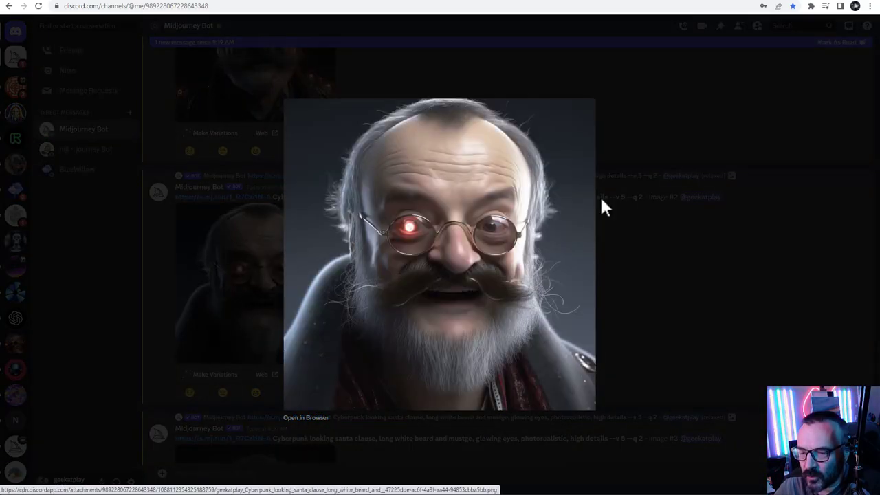
click(672, 288)
Examine the remaining "Cyberpunk looking santa clause" portraits in the chat, and look over the newest images in the Midjourney web gallery
scroll(269, 266, down, 3)
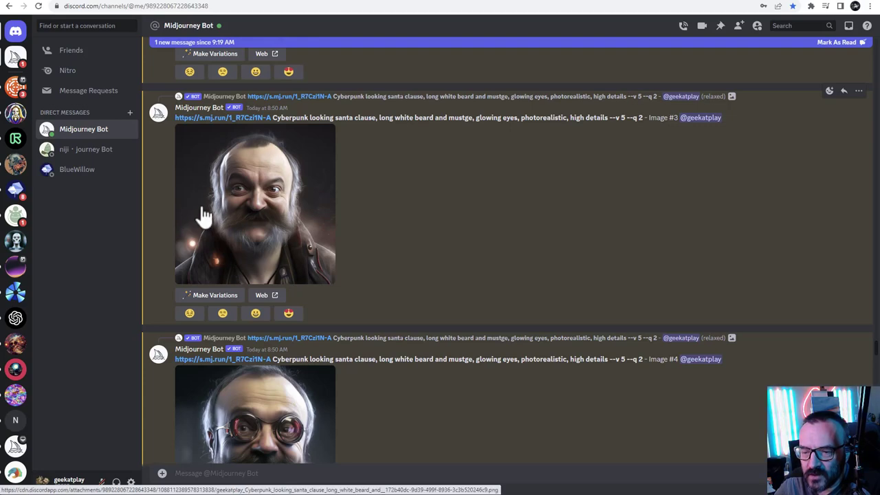
scroll(399, 240, down, 5)
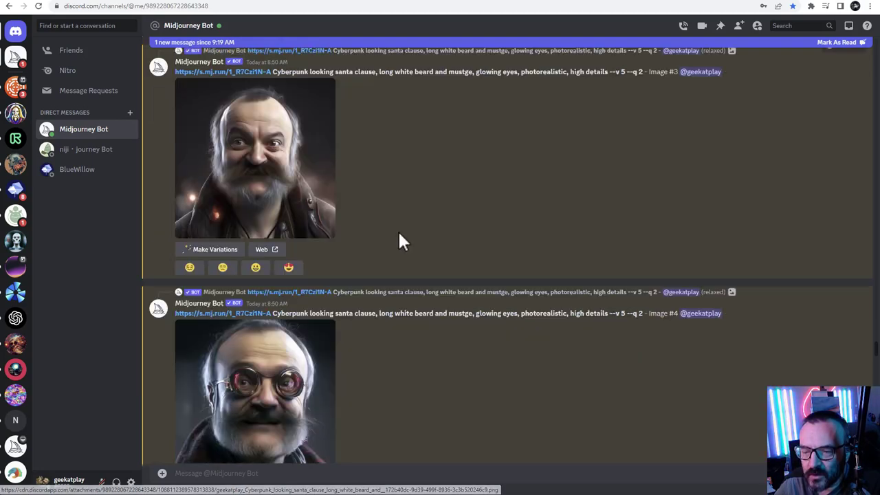
scroll(398, 241, up, 3)
scroll(397, 240, down, 7)
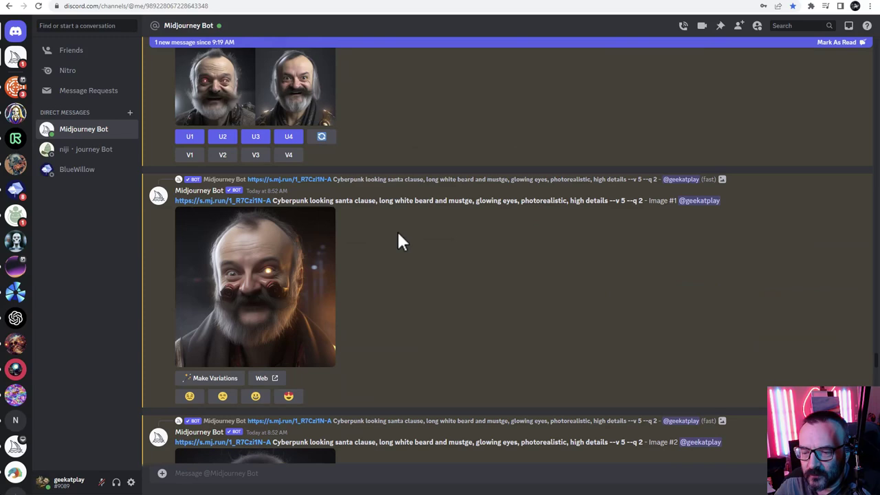
scroll(383, 247, down, 3)
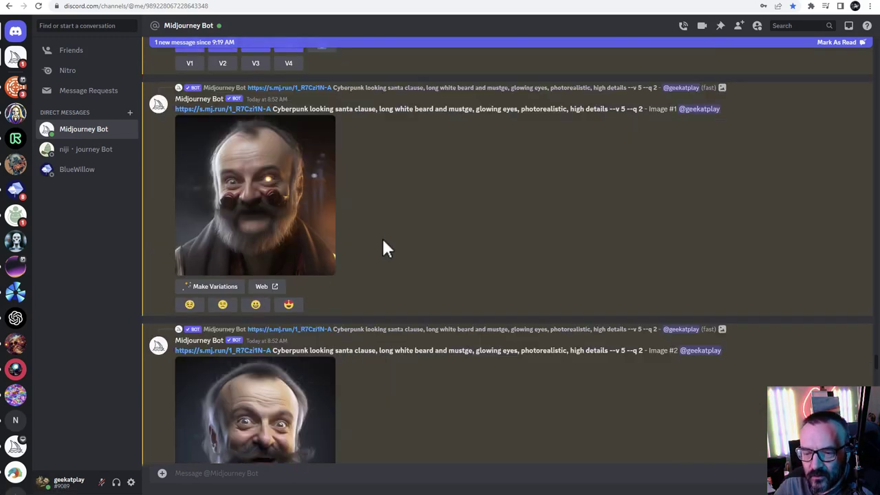
scroll(383, 247, down, 1)
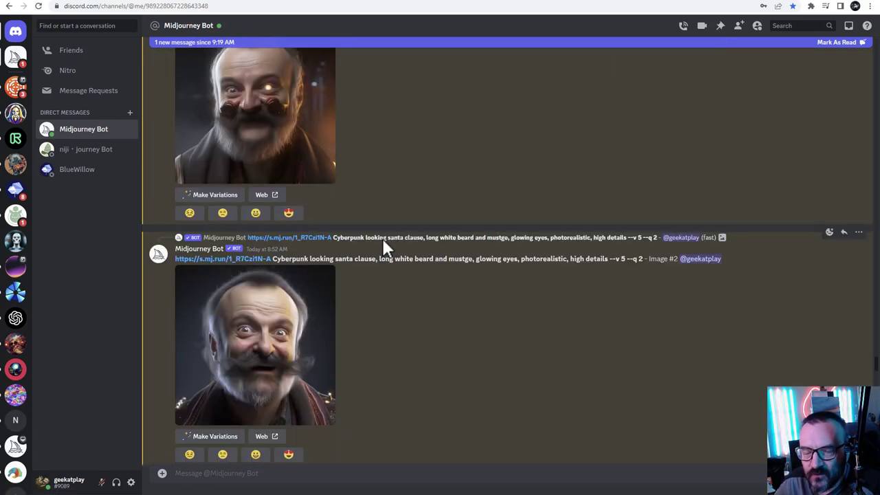
scroll(383, 248, down, 7)
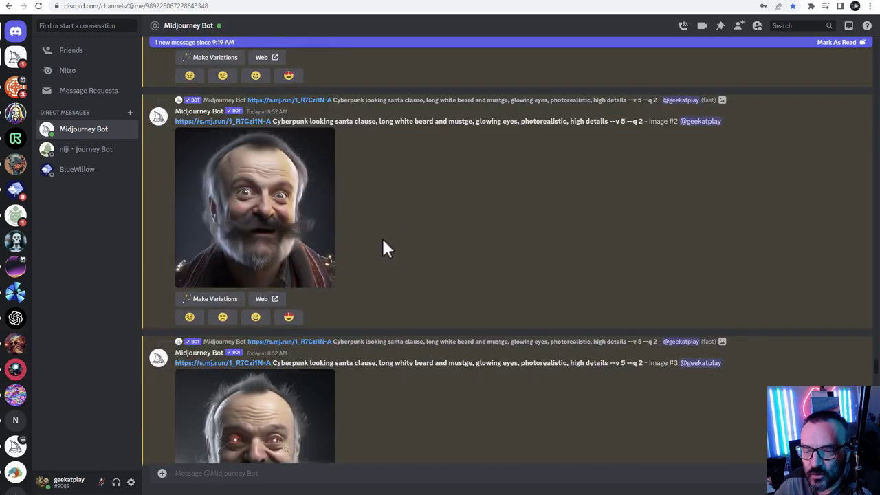
scroll(333, 270, down, 5)
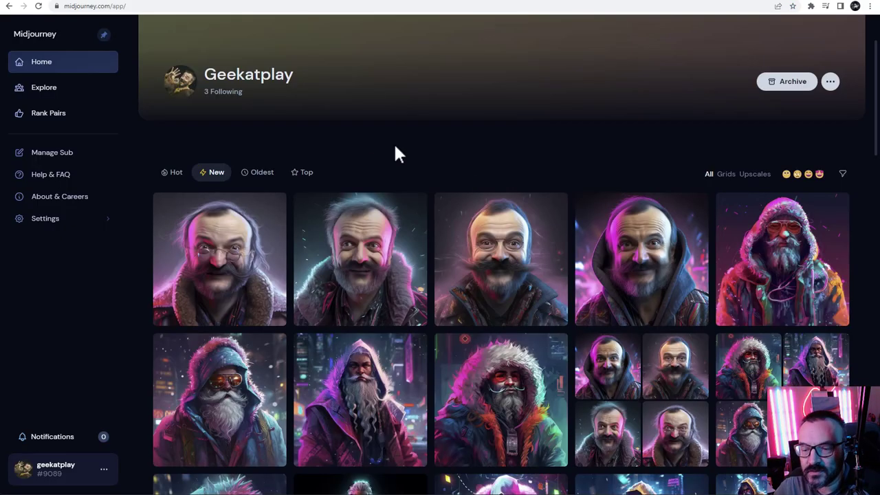
scroll(377, 146, down, 1)
mouse_move(232, 202)
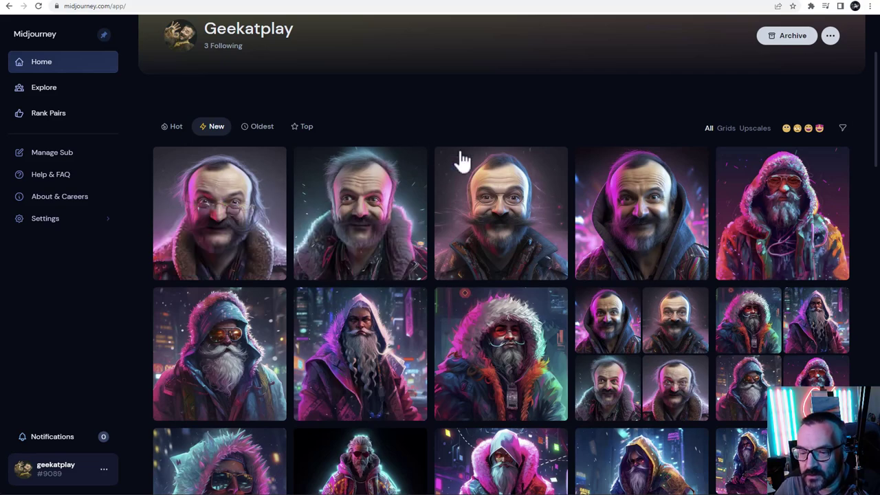
Return to the Discord chat and highlight the Santa description and the leading word "Portrait" in the Image #3 prompt
click(274, 2)
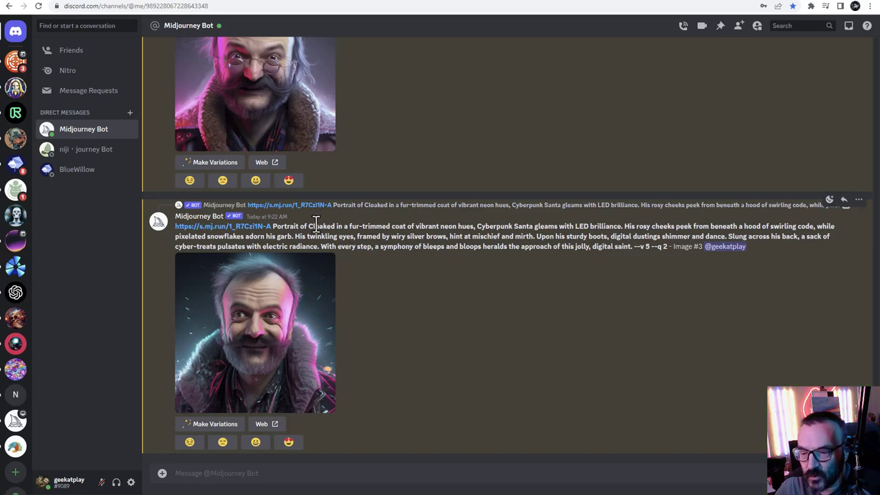
drag(307, 226, 511, 239)
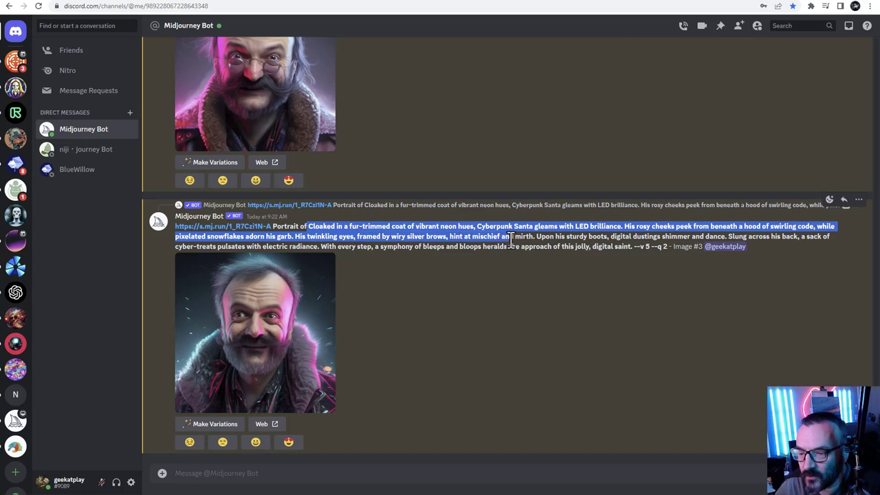
double_click(285, 226)
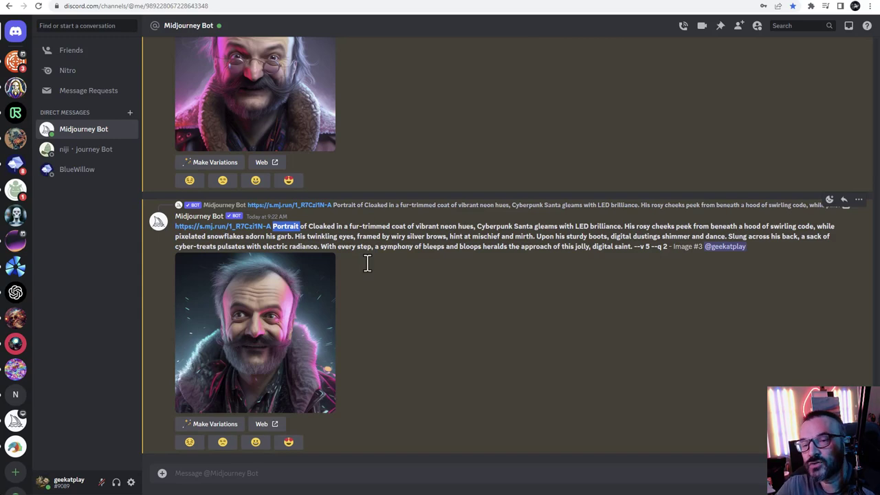
Compare the "Portrait of Cloaked in a fur-trimmed coat" images made with the reference photo against those made without it
scroll(271, 173, up, 2)
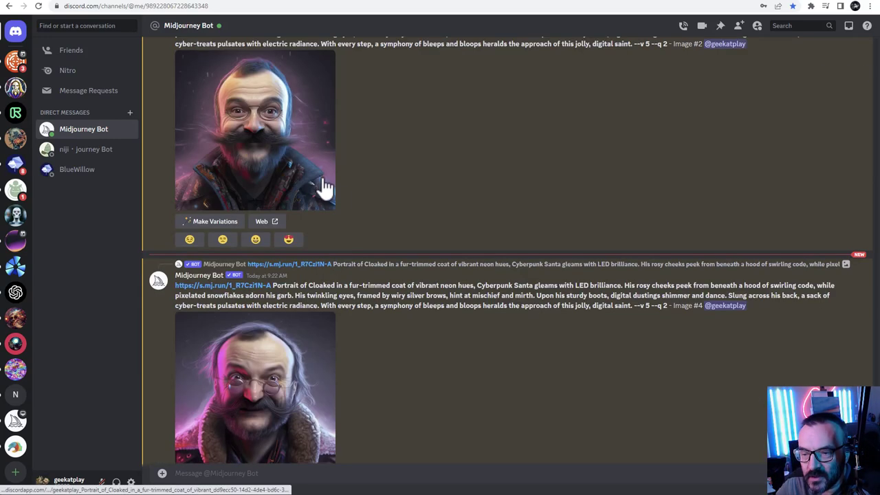
scroll(379, 200, up, 5)
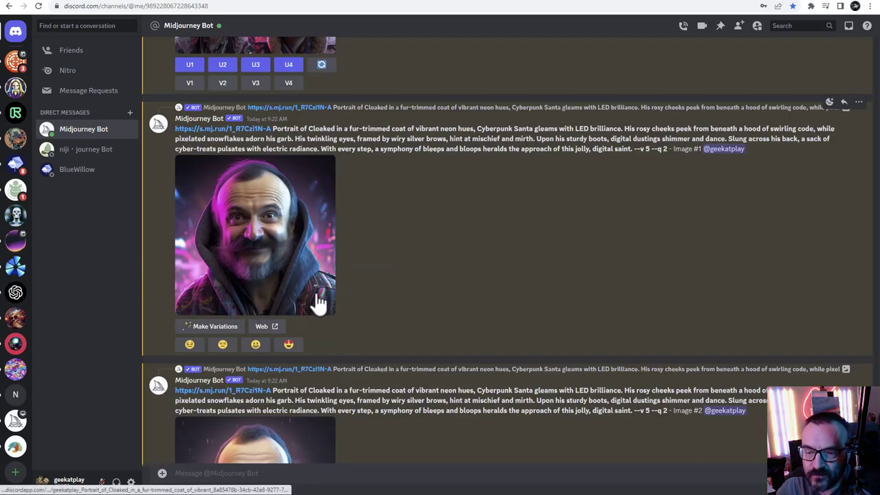
scroll(380, 273, up, 3)
scroll(380, 267, up, 2)
scroll(380, 268, down, 10)
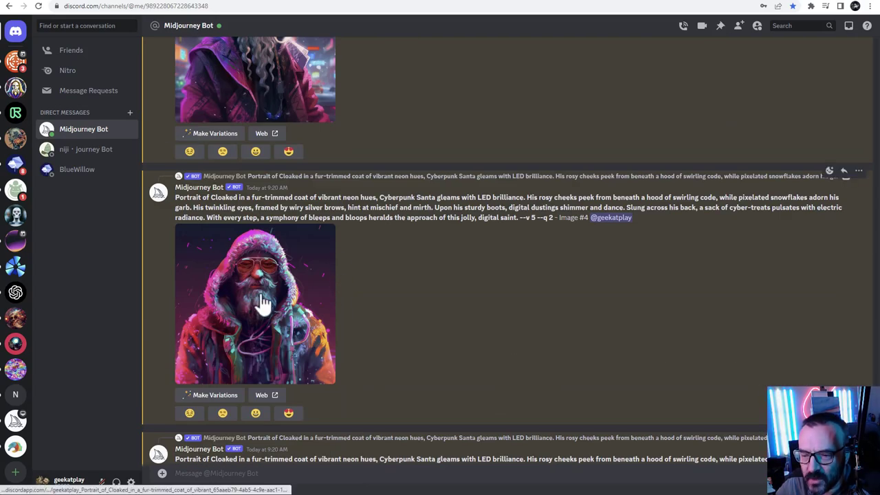
scroll(260, 305, up, 4)
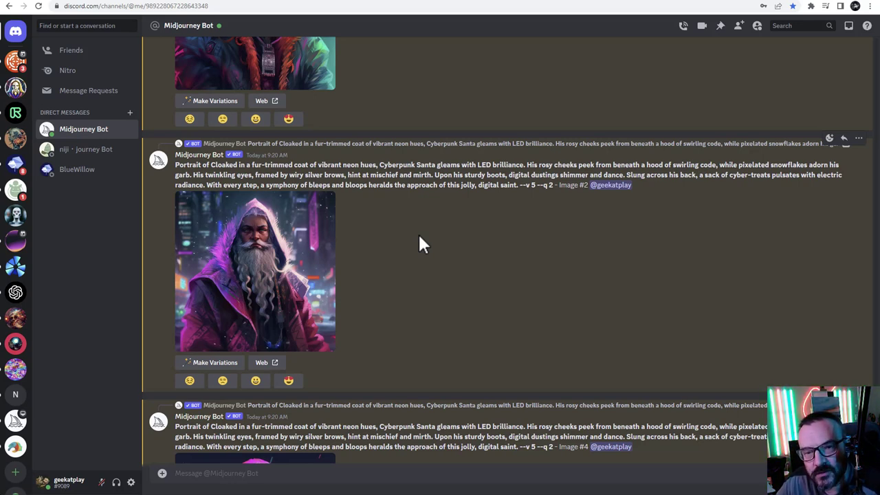
scroll(426, 251, down, 5)
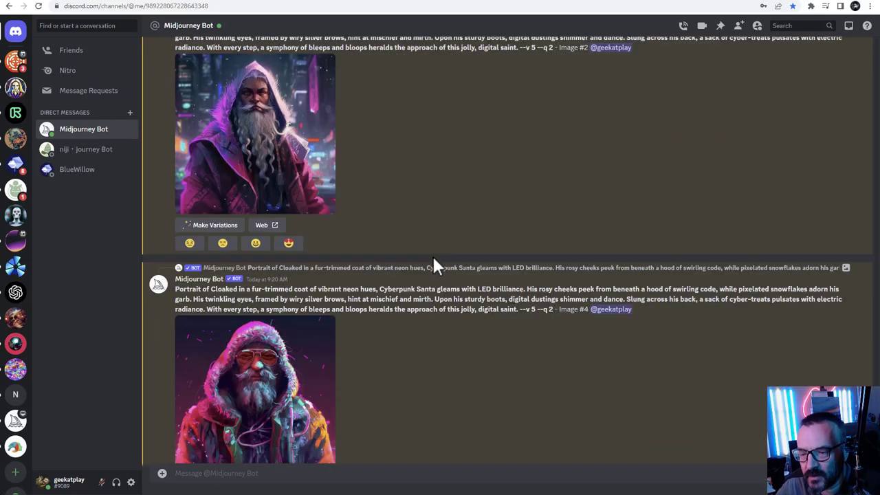
Switch to the Midjourney web gallery and examine the neon, red-coat and glowing-eye Santa portraits made with the different prompts
click(493, 2)
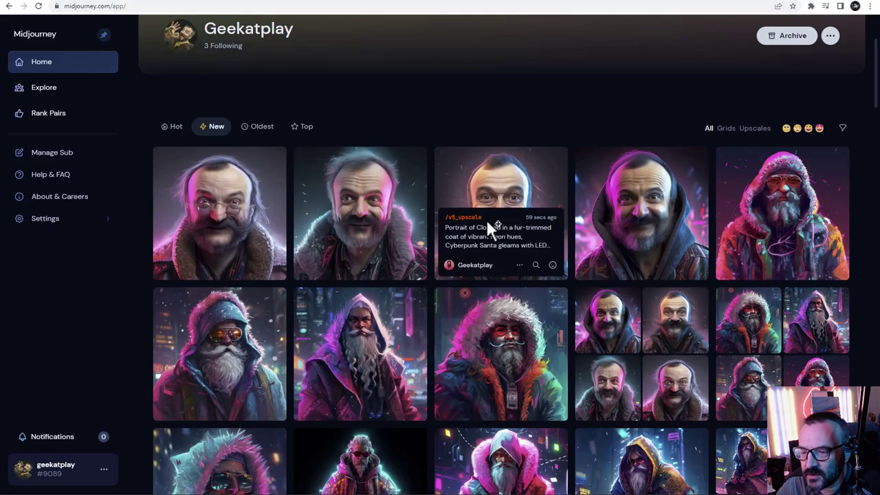
mouse_move(354, 197)
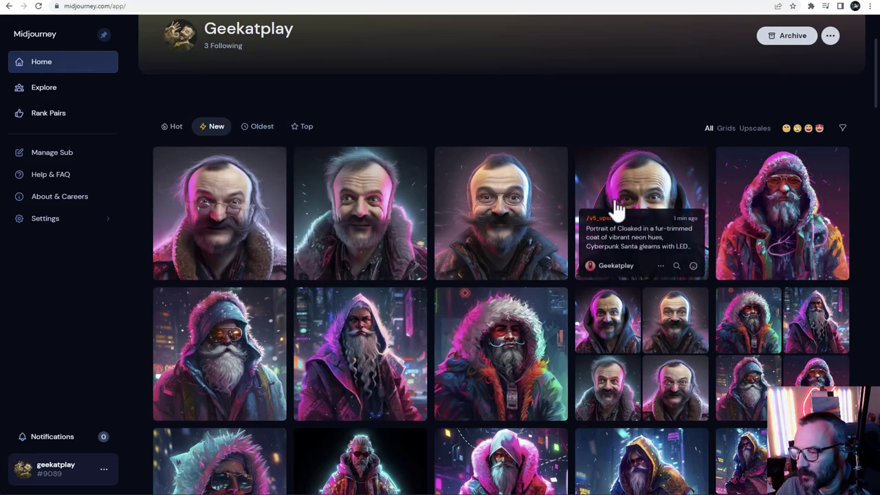
scroll(852, 195, down, 2)
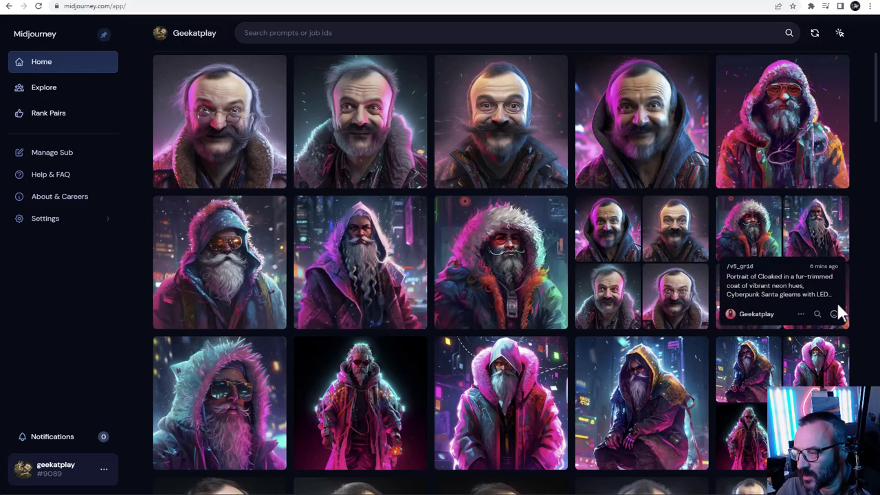
scroll(851, 317, down, 1)
scroll(851, 316, down, 6)
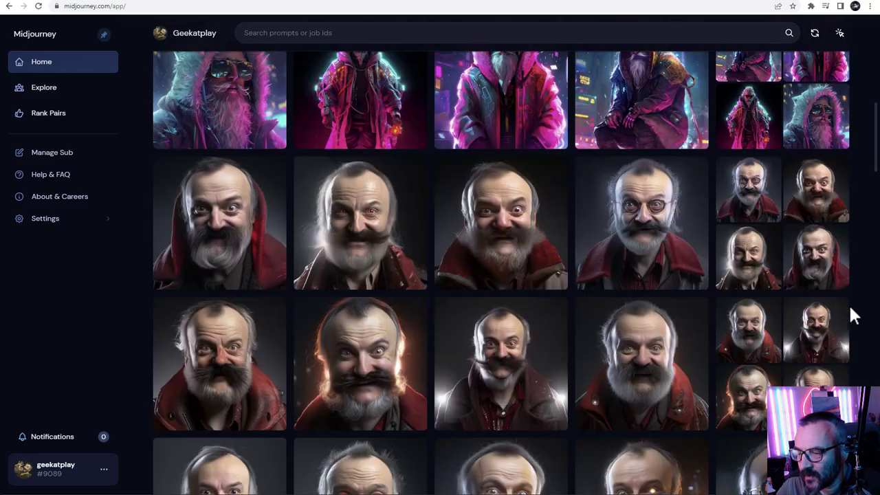
scroll(851, 316, down, 4)
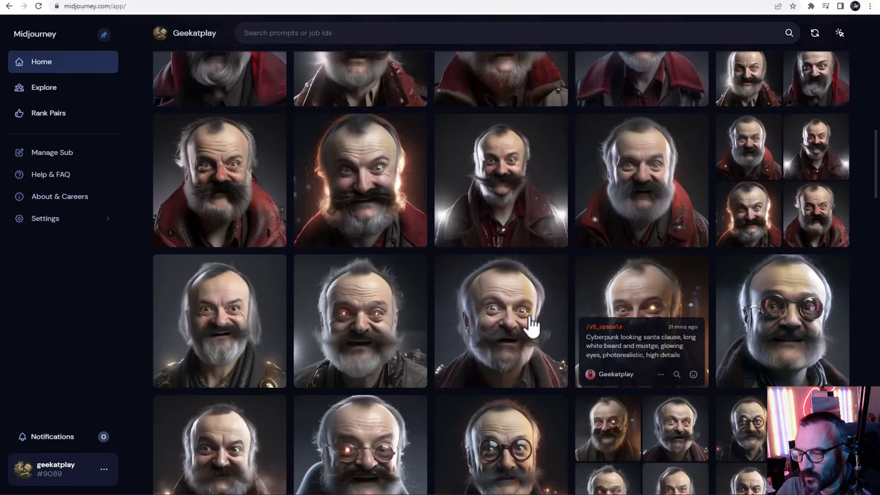
scroll(480, 328, down, 3)
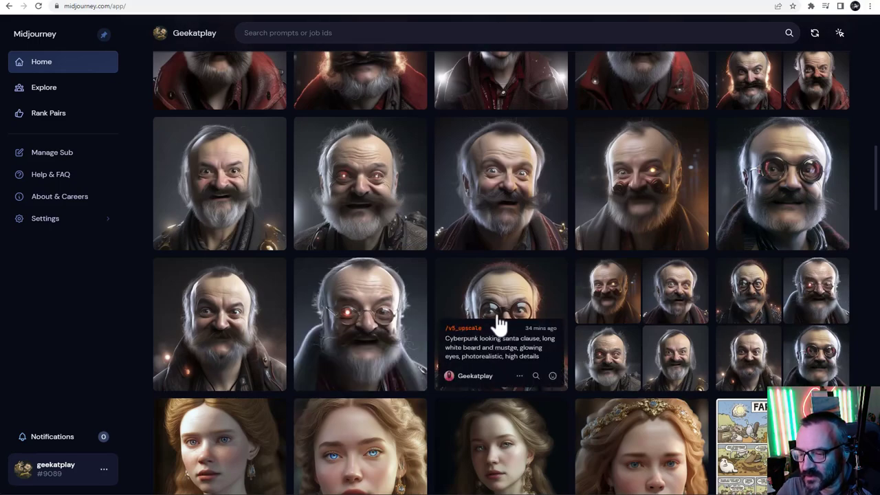
scroll(496, 325, up, 1)
scroll(496, 318, up, 6)
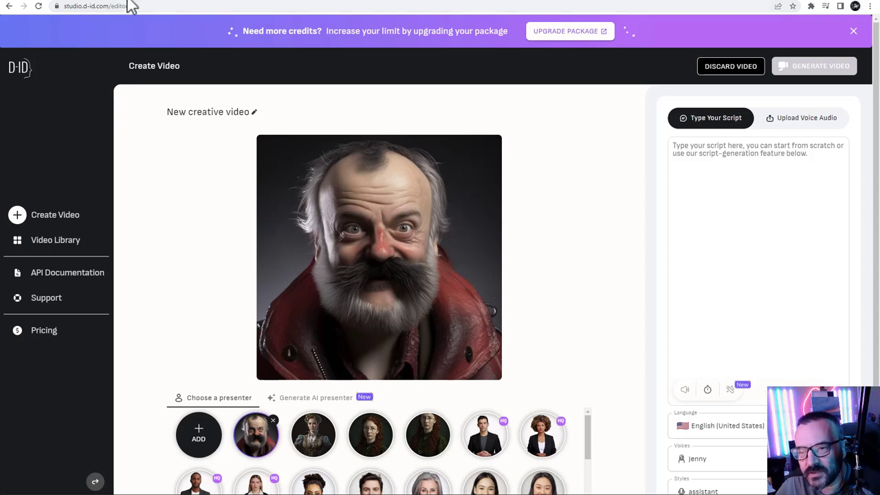
Switch to the D-ID video editor and preview the bearded man, red-haired woman and steampunk woman presenters
click(165, 2)
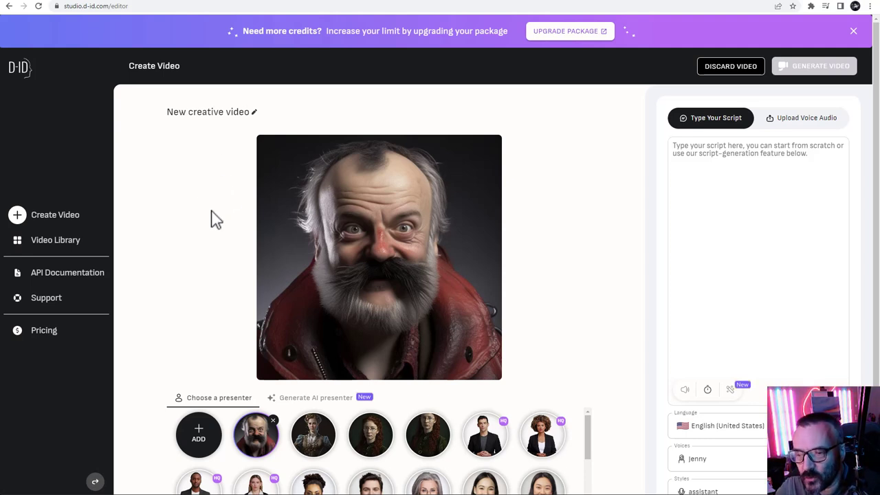
scroll(201, 369, down, 1)
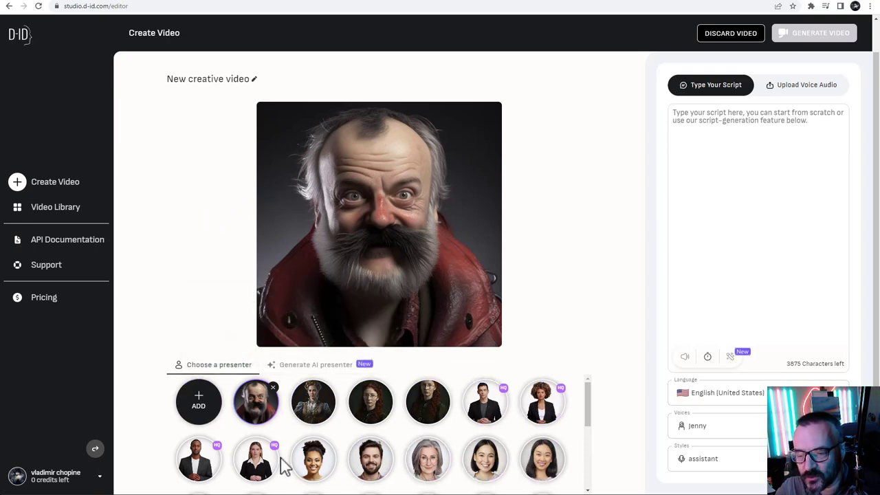
click(327, 416)
click(373, 417)
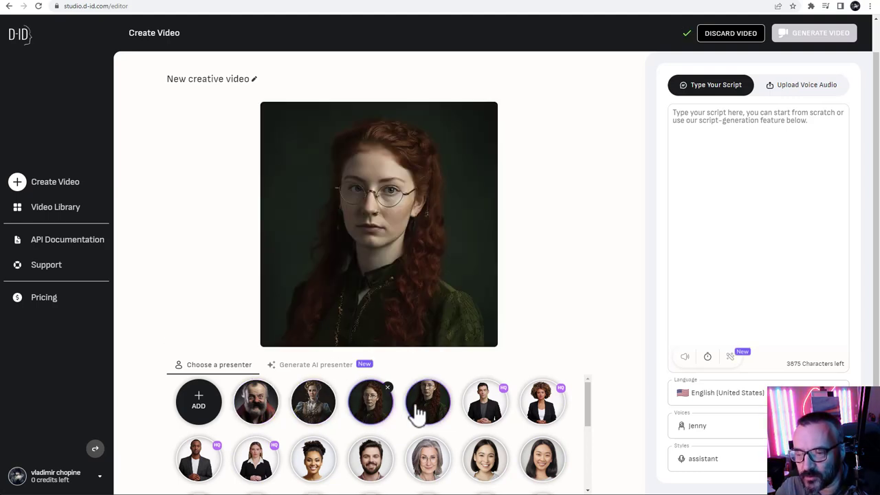
click(426, 409)
click(385, 409)
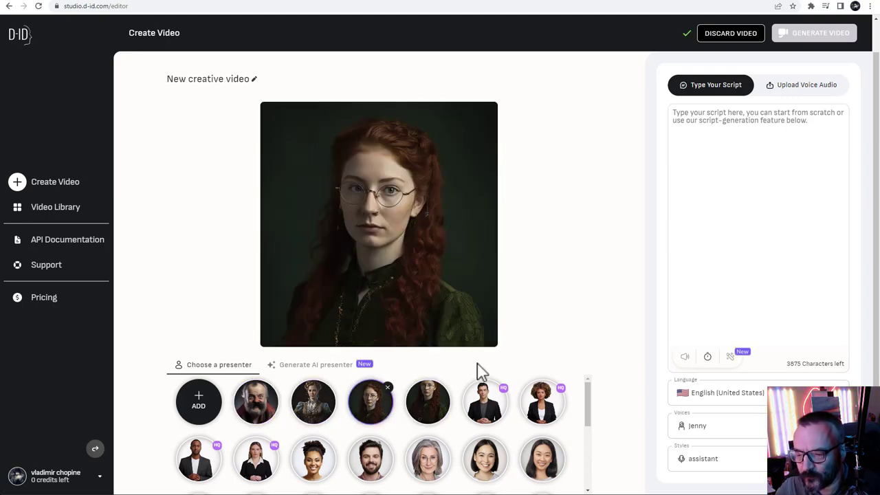
click(274, 414)
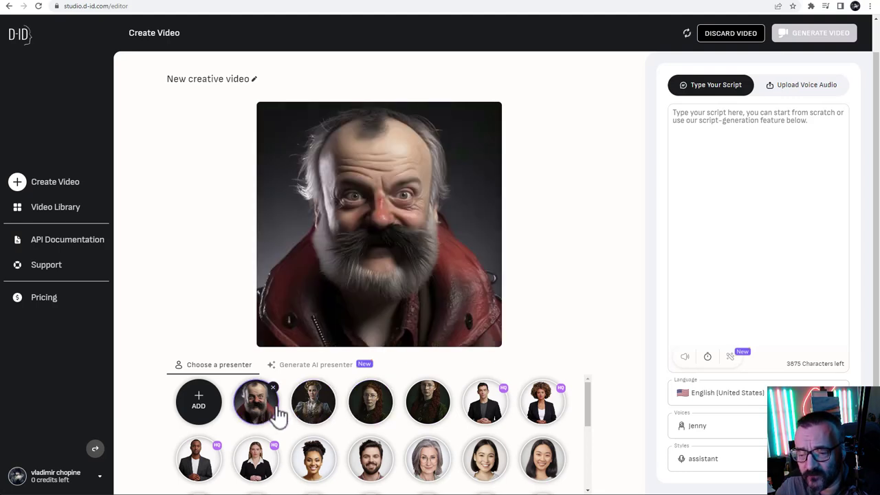
click(311, 414)
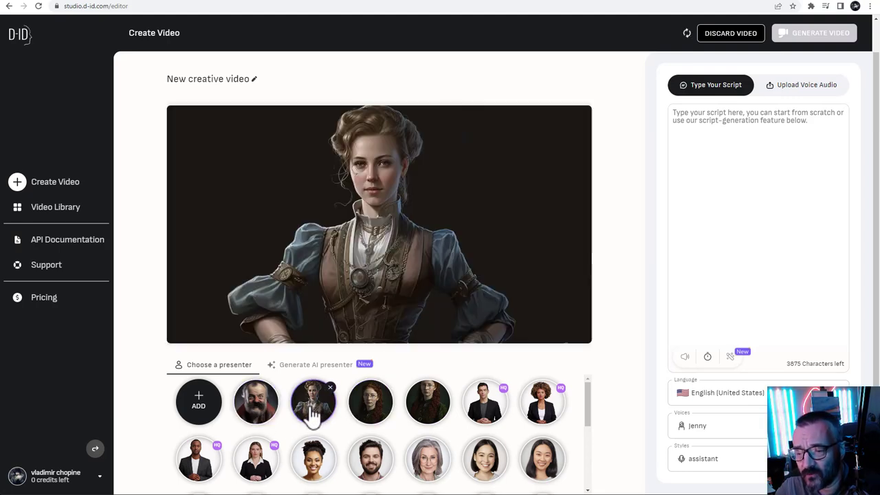
click(380, 414)
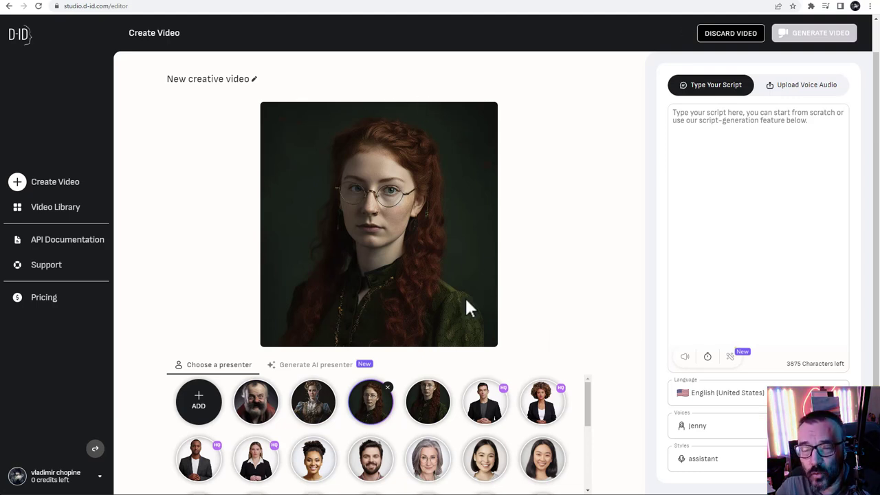
click(313, 409)
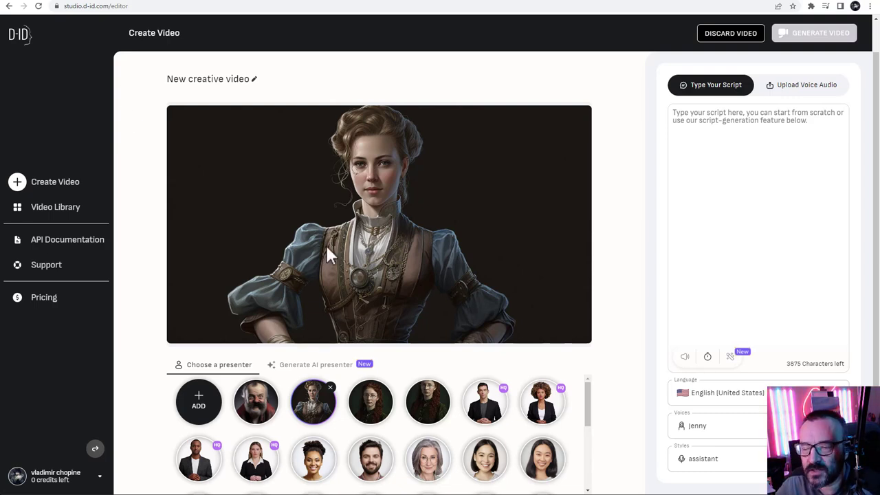
Choose the bearded man in the red jacket as presenter and paste the Cyberpunk Santa poem from ChatGPT as the script
click(277, 400)
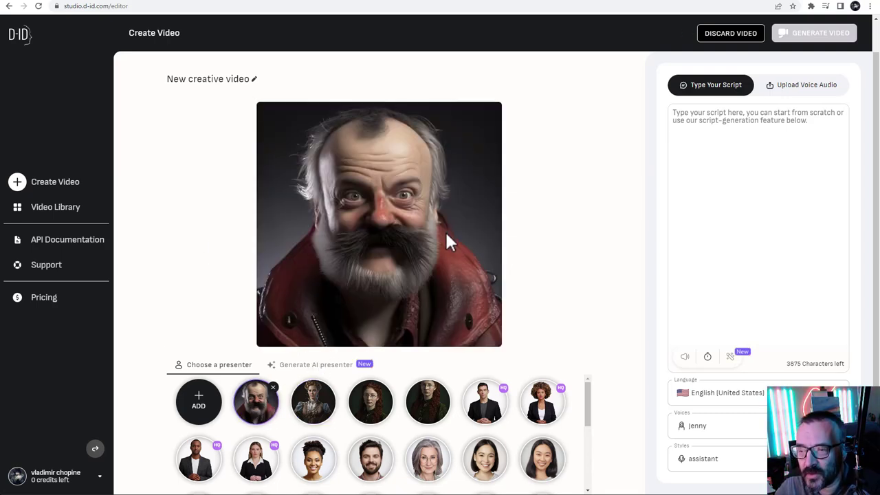
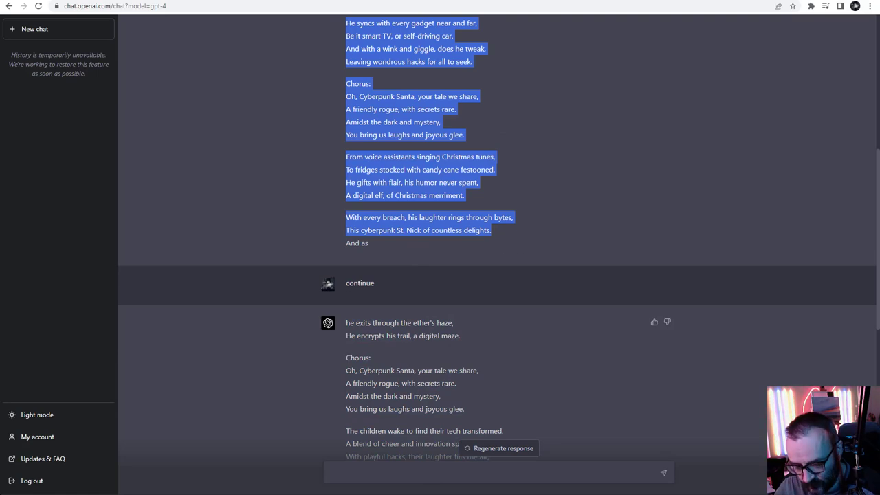
key(alt+Tab)
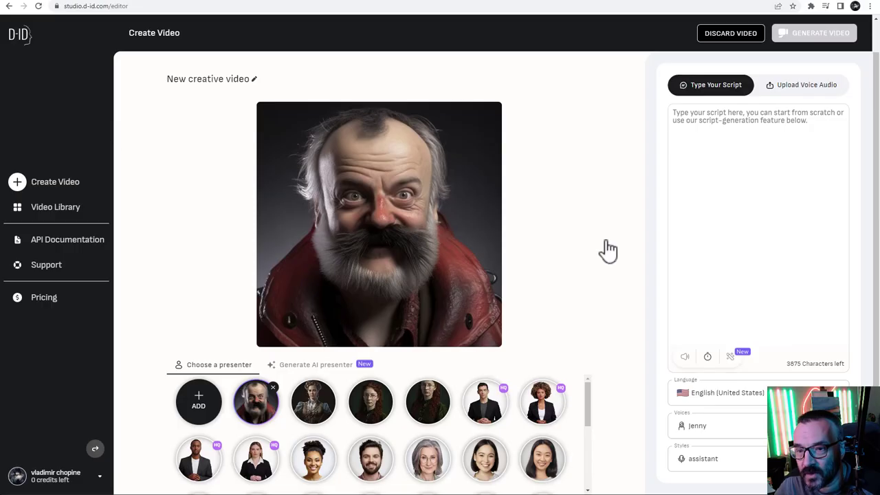
key(ctrl+v)
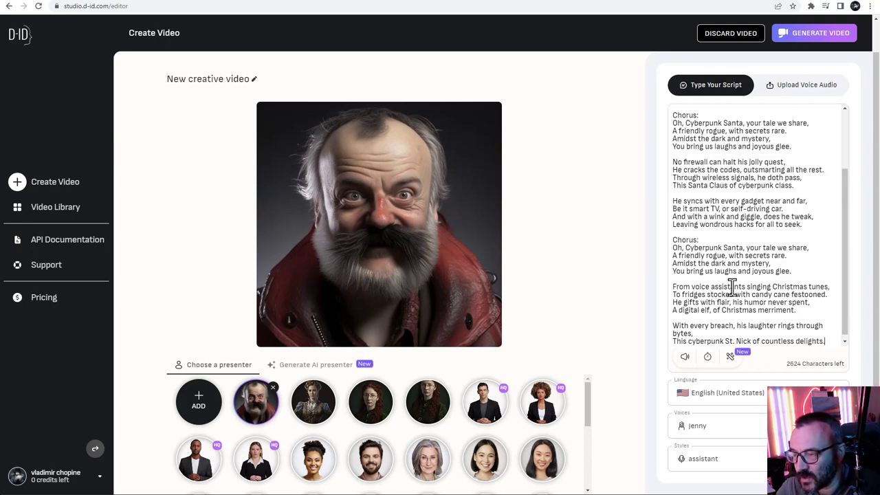
Check the script language options and preview the poem read aloud with the Jenny voice
click(837, 382)
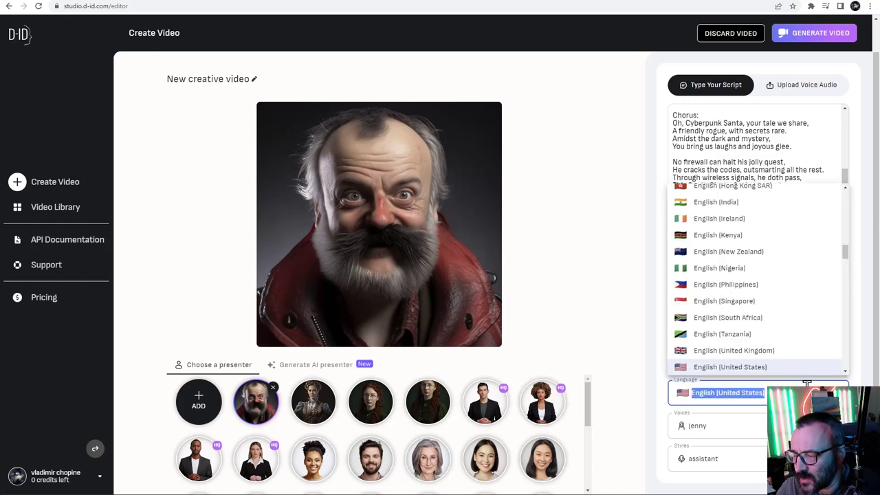
key(Escape)
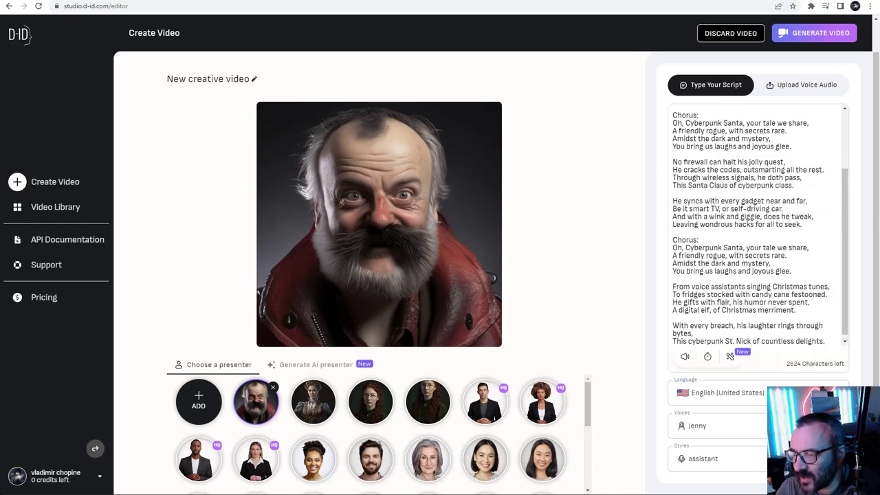
click(717, 426)
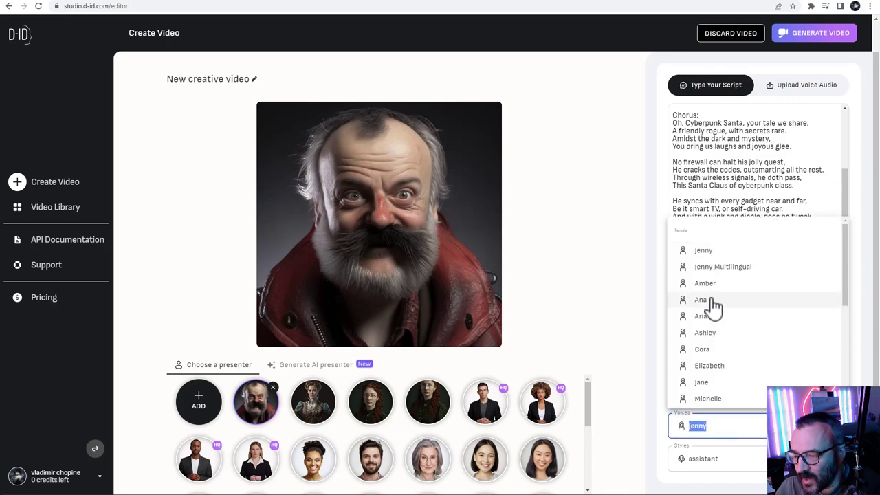
click(705, 251)
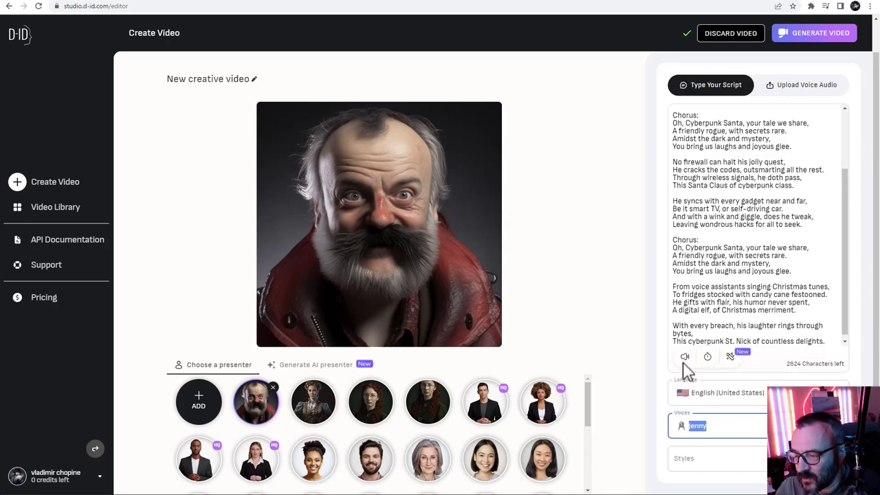
click(686, 359)
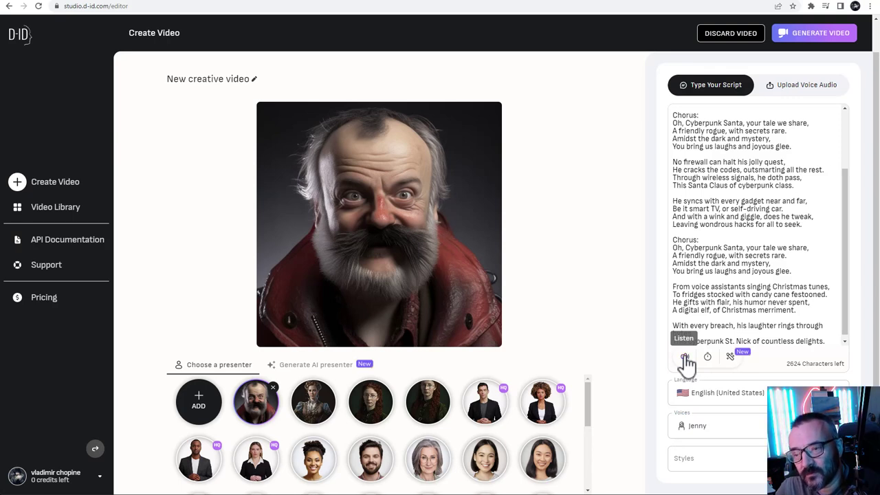
Change the presenter's voice to Davis and listen to the poem with it
click(723, 428)
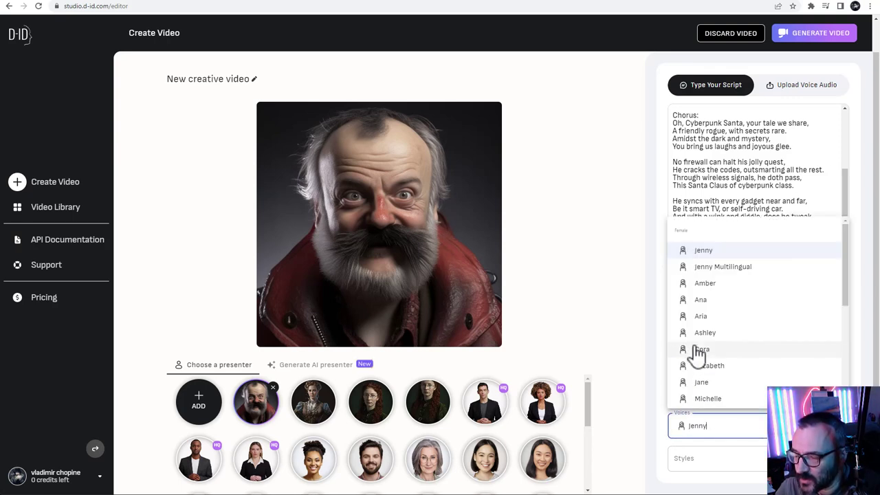
scroll(699, 356, down, 5)
click(707, 315)
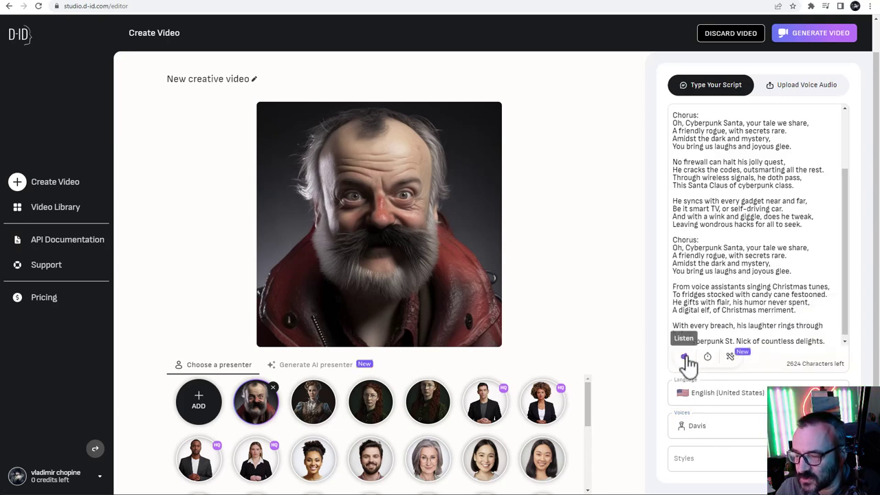
Try the cheerful and terrified speaking styles for the Davis voice, and set the style to unfriendly
click(694, 458)
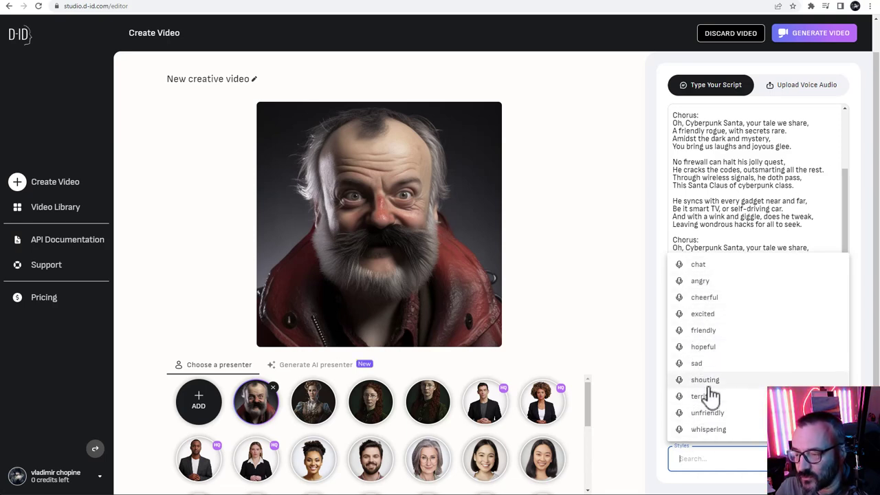
click(701, 300)
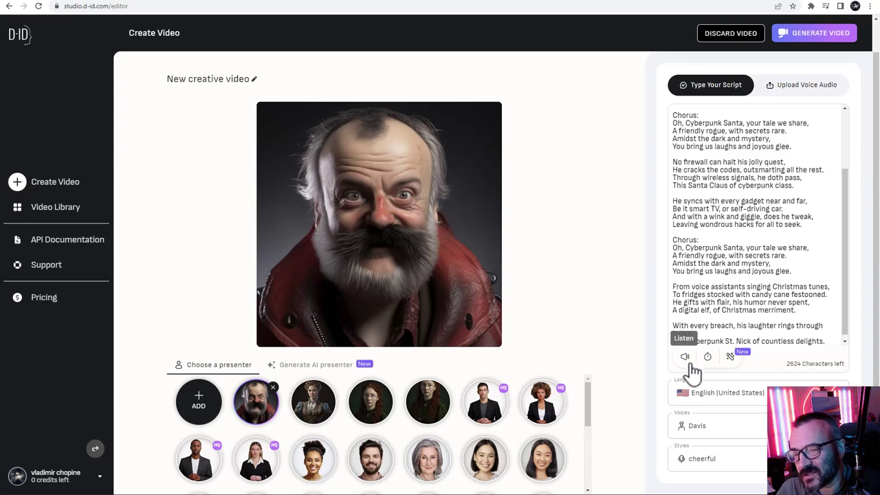
click(740, 463)
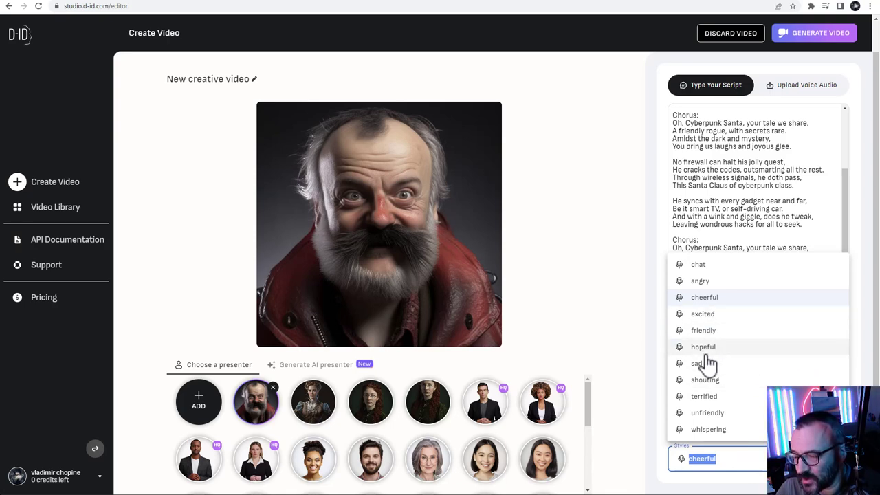
click(703, 397)
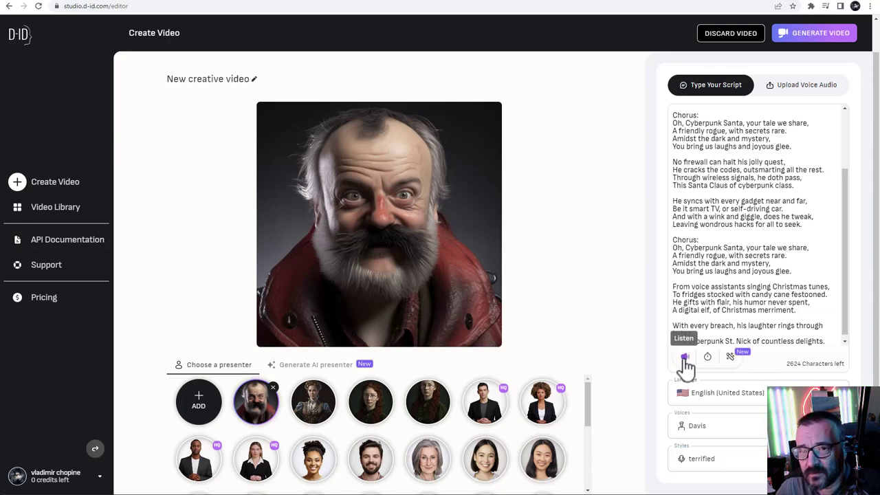
click(713, 456)
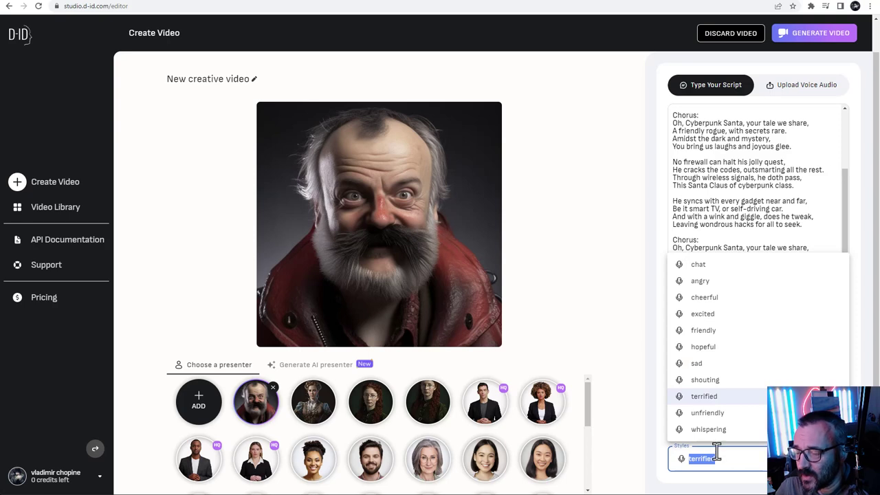
click(726, 414)
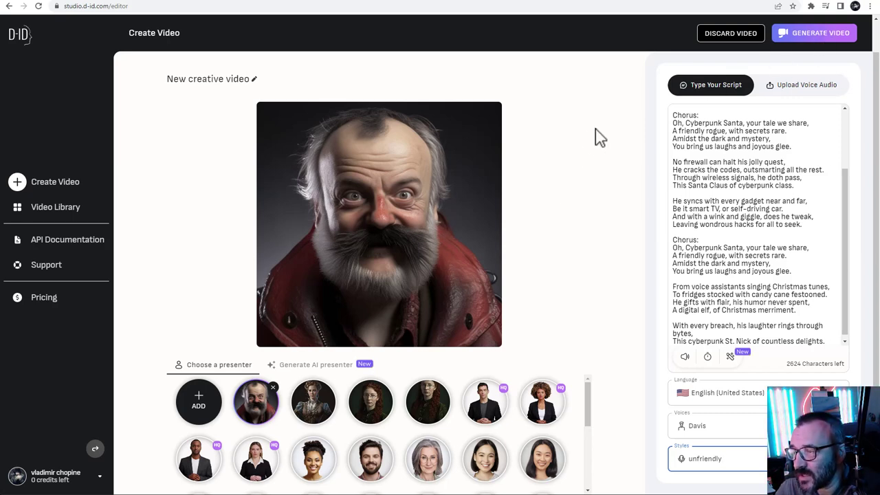
Open the Video Library and watch the finished videos of the red-haired woman and the steampunk woman
click(66, 208)
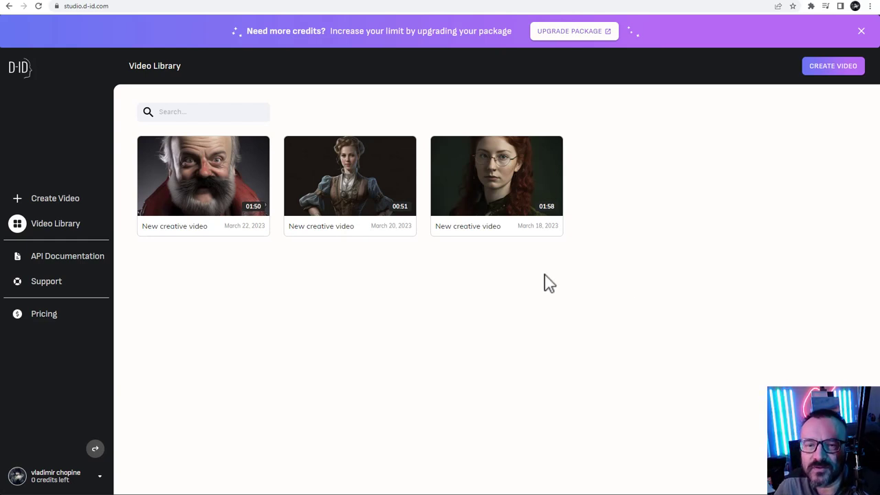
click(497, 180)
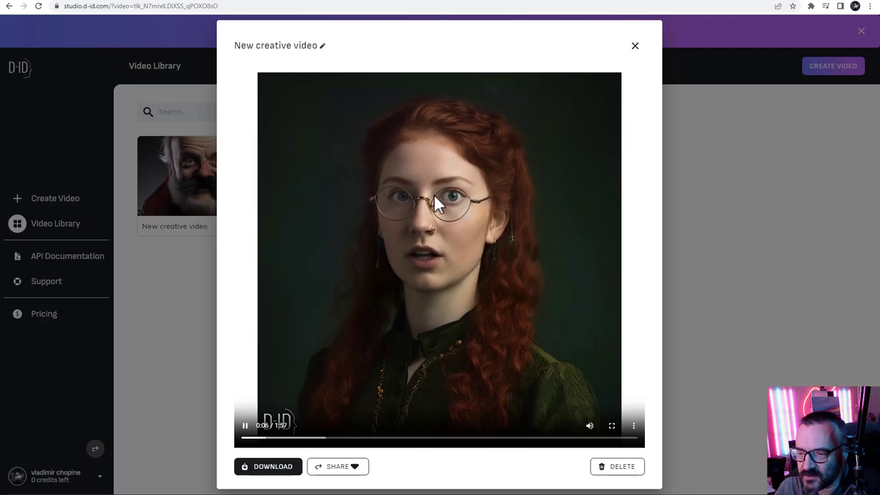
click(634, 45)
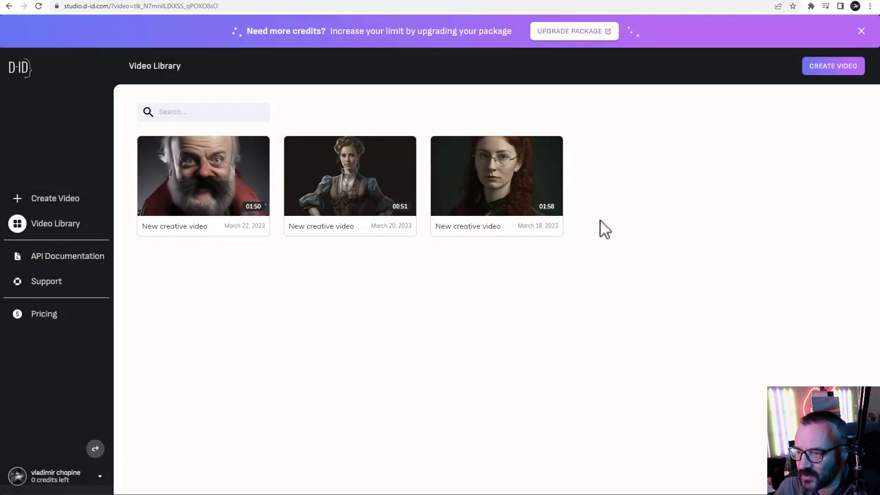
click(351, 177)
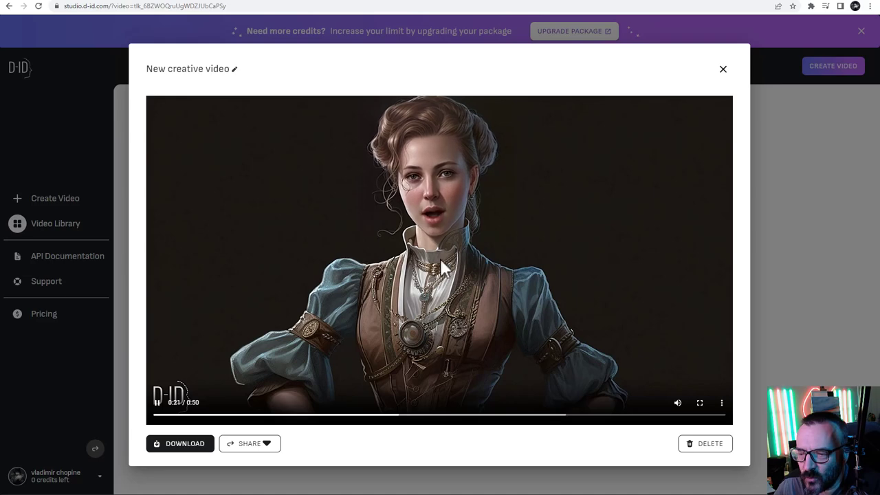
click(723, 71)
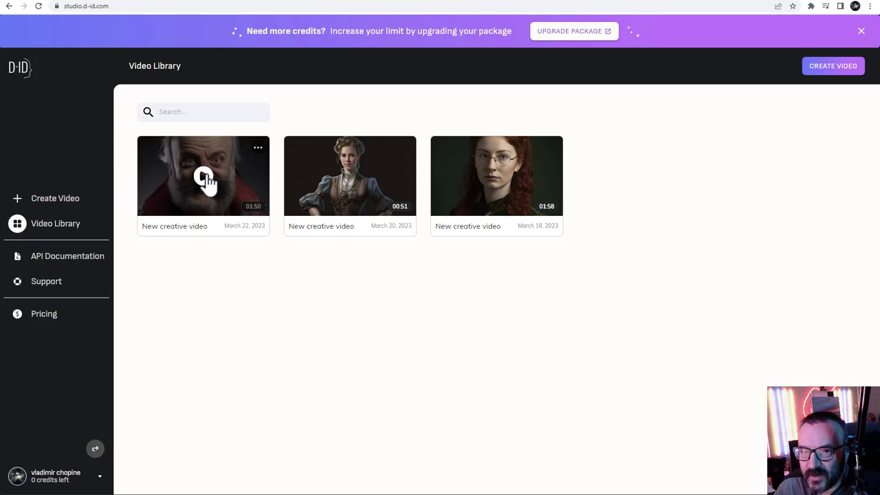
Watch the finished talking Santa video of the bearded man in the red jacket, and close it
click(205, 177)
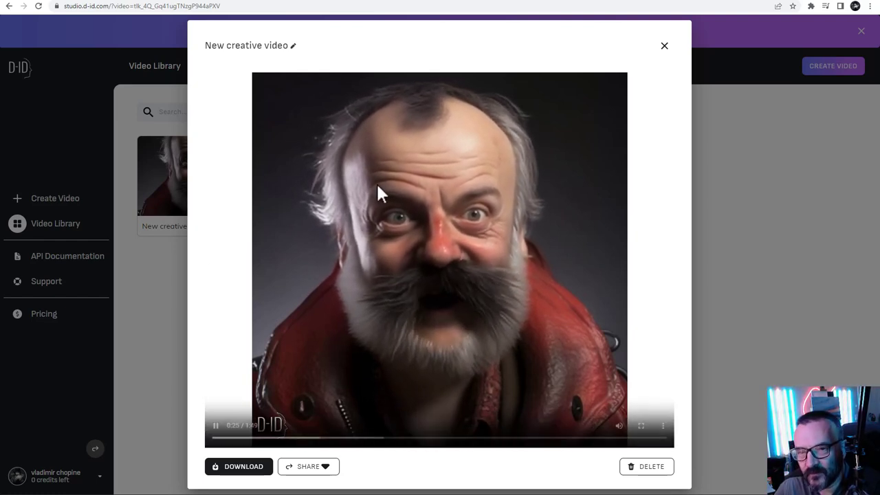
click(216, 429)
click(664, 47)
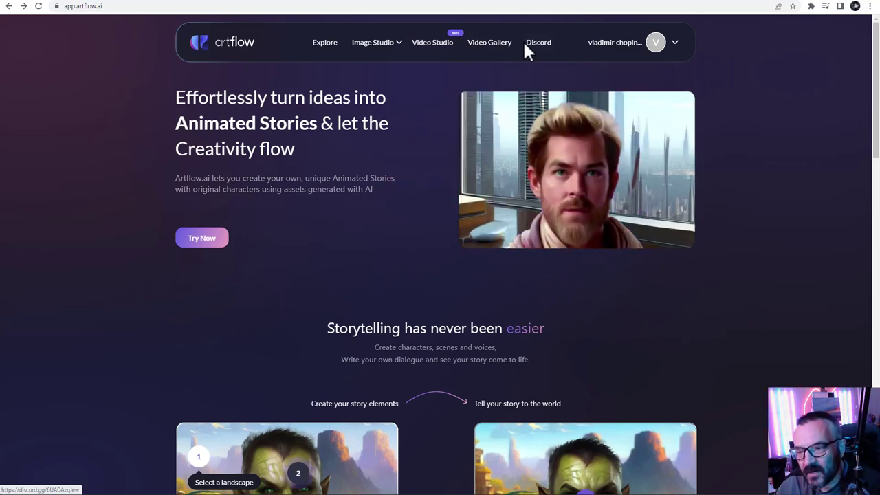
Switch to Artflow, open the beta Image Studio and look over its prompt and image exclusion options
click(383, 45)
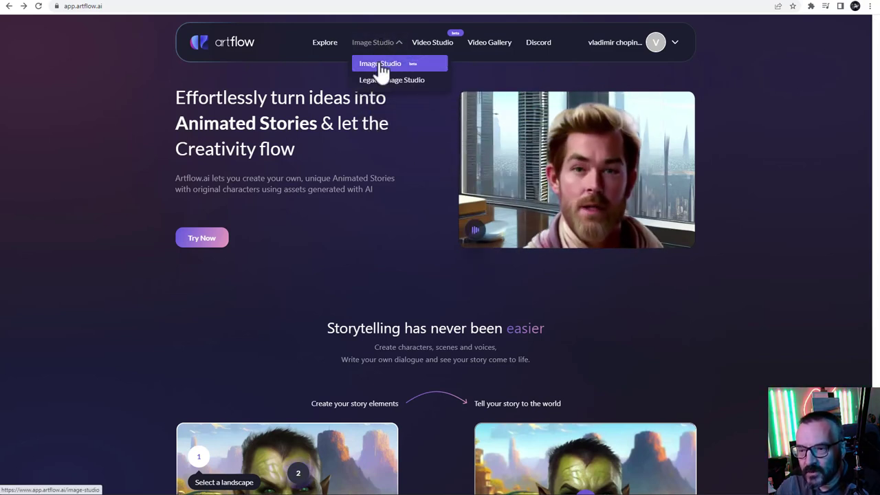
click(380, 64)
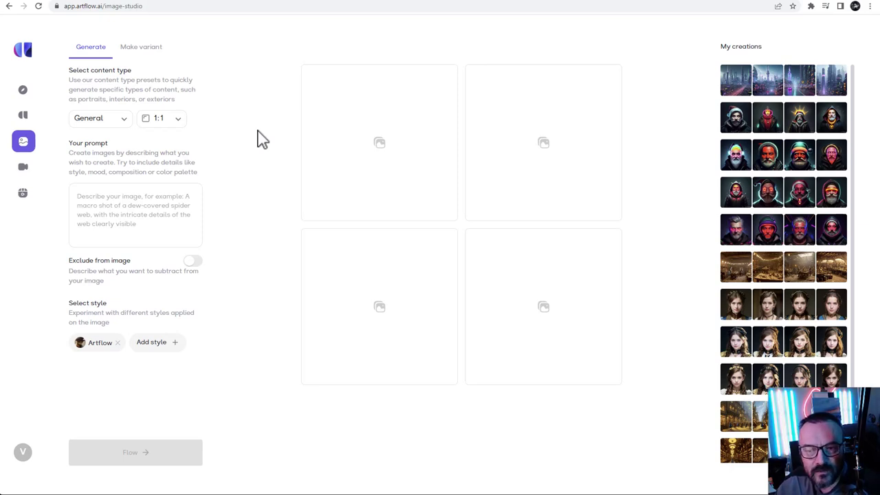
click(93, 215)
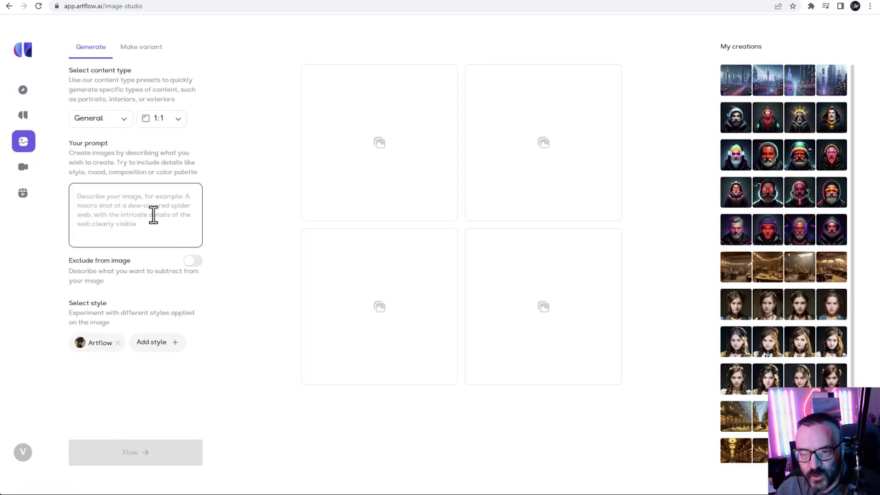
click(192, 270)
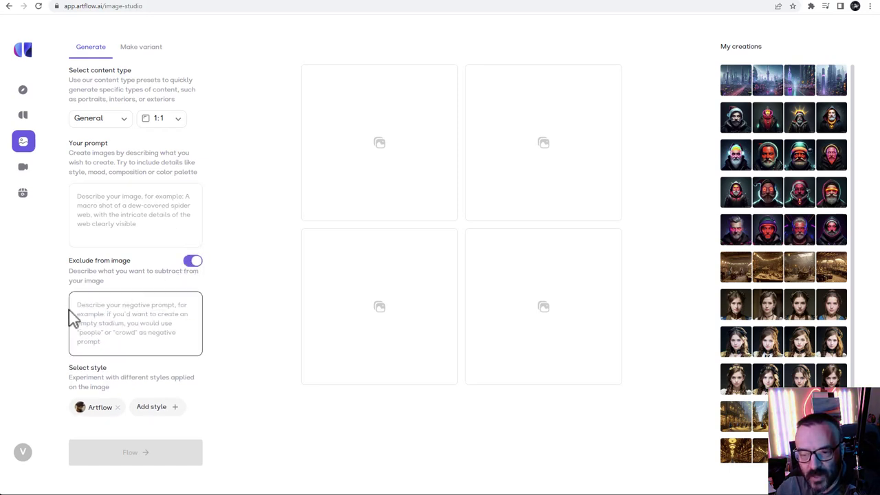
click(194, 269)
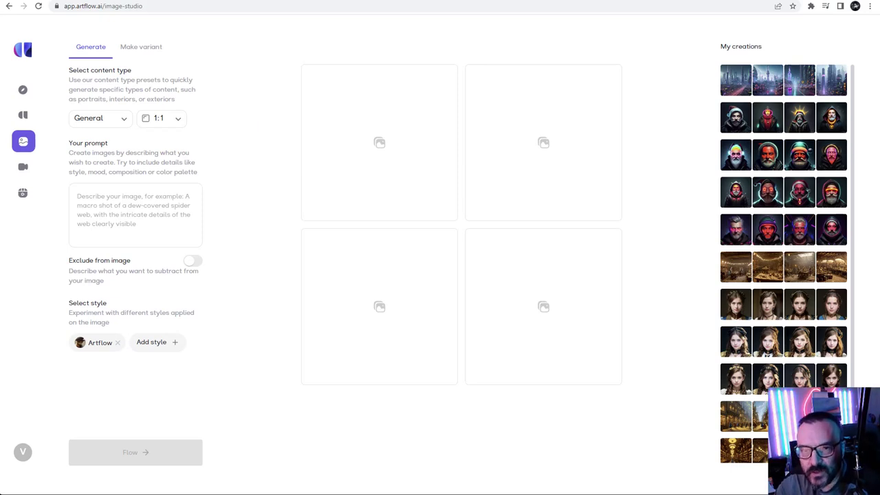
Set the content type for the generated images to Portrait
click(124, 118)
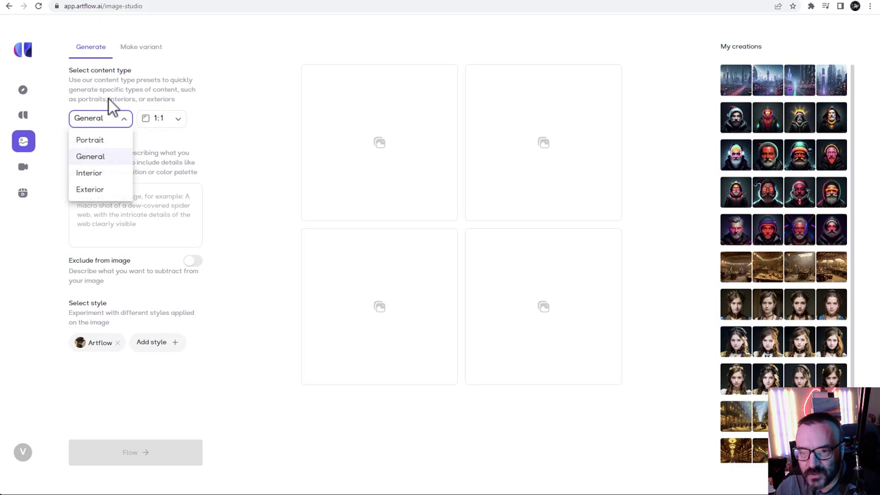
click(95, 143)
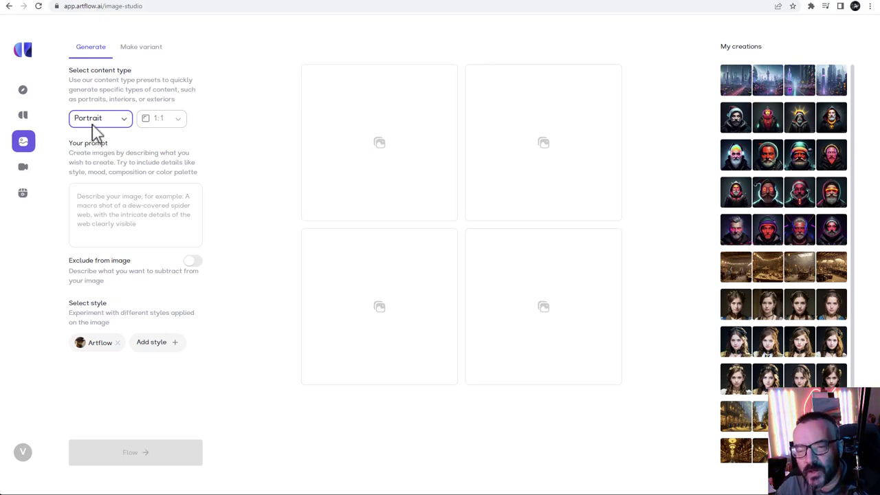
Switch to ChatGPT and copy the Santa description starting with "Cloaked in a fur-trimmed coat" from the conversation
click(324, 1)
click(270, 231)
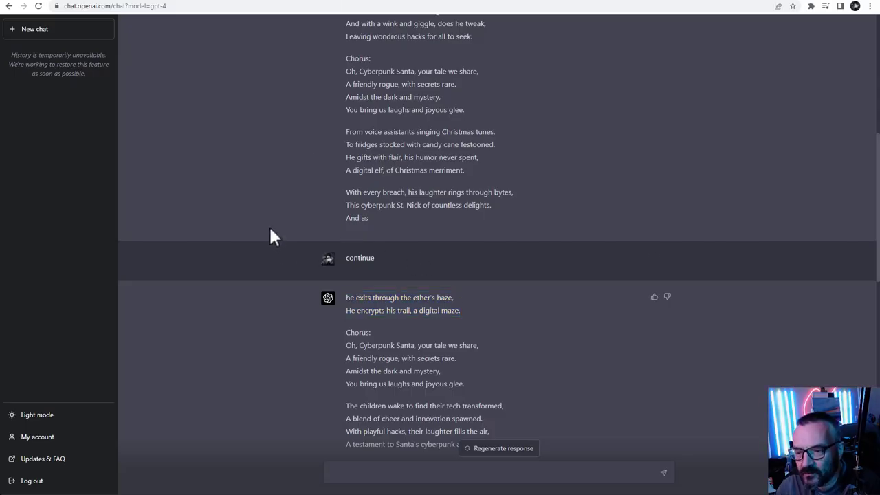
scroll(341, 278, down, 5)
scroll(336, 278, down, 3)
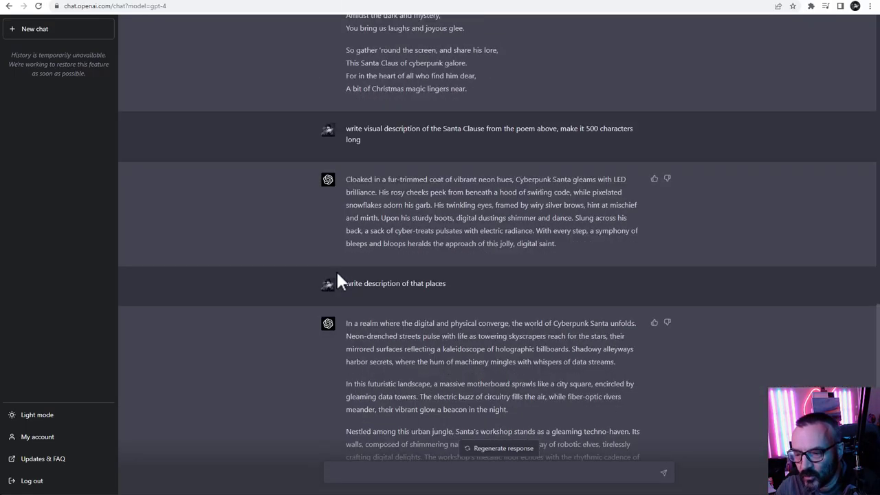
scroll(337, 279, up, 1)
drag(578, 335, 329, 278)
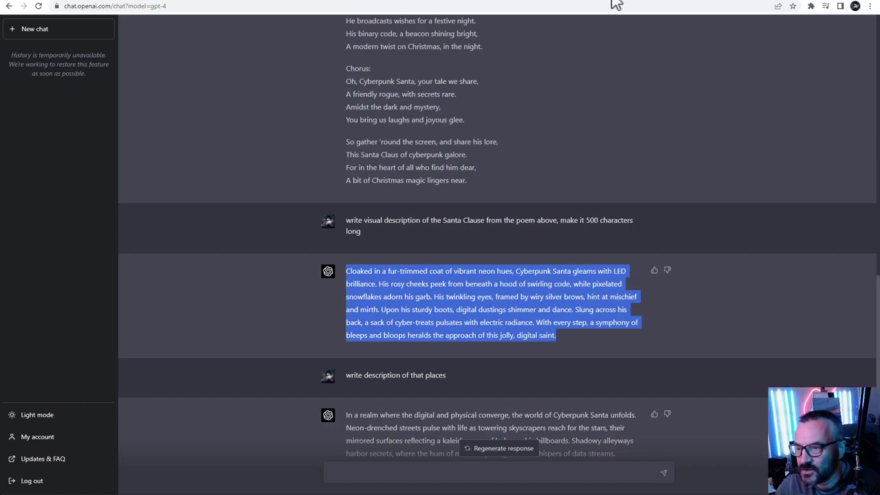
Switch to Artflow, paste the copied Santa description as the image prompt, and prefix it with "Santa Claus portrait,"
click(708, 3)
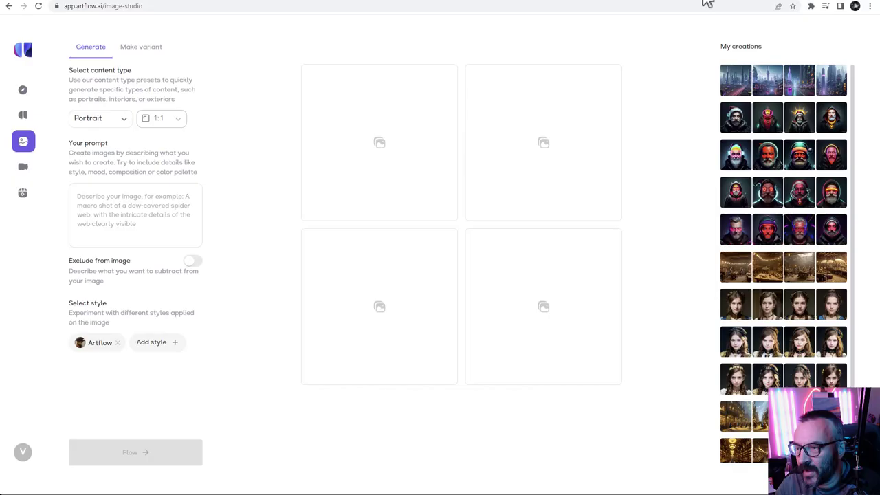
click(135, 197)
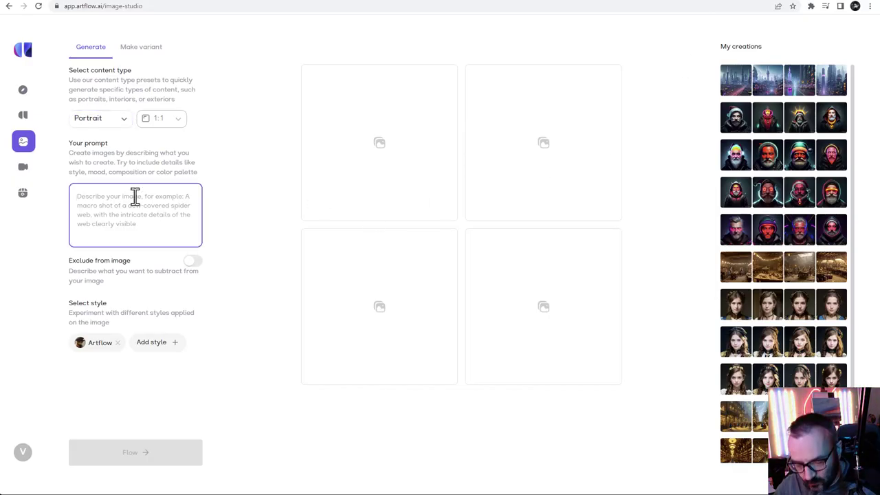
key(ctrl+v)
scroll(134, 206, up, 3)
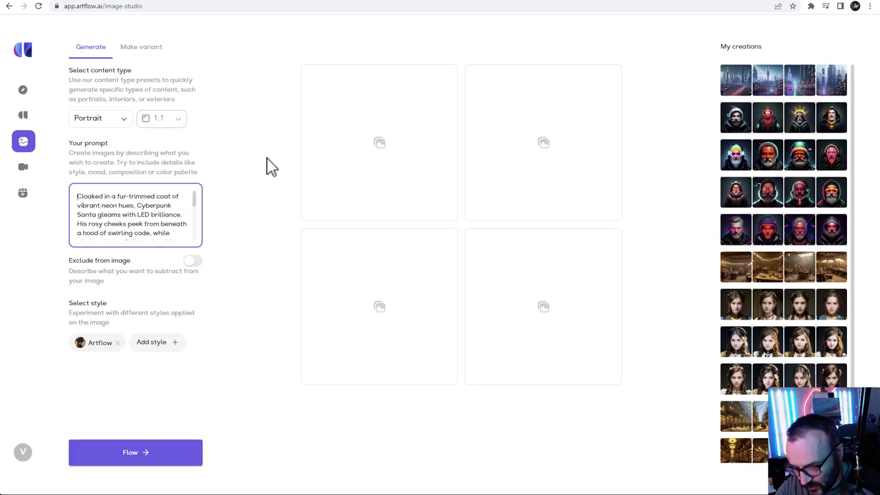
text(Santa C)
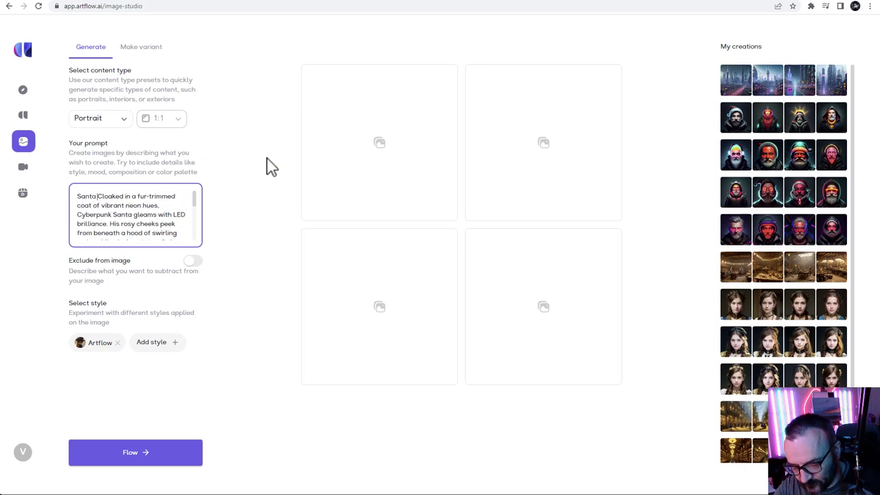
text(laus)
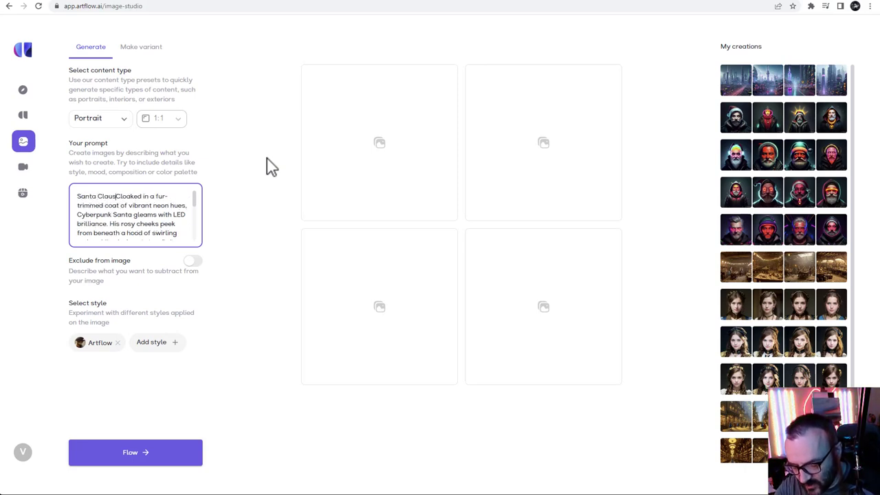
text( portra)
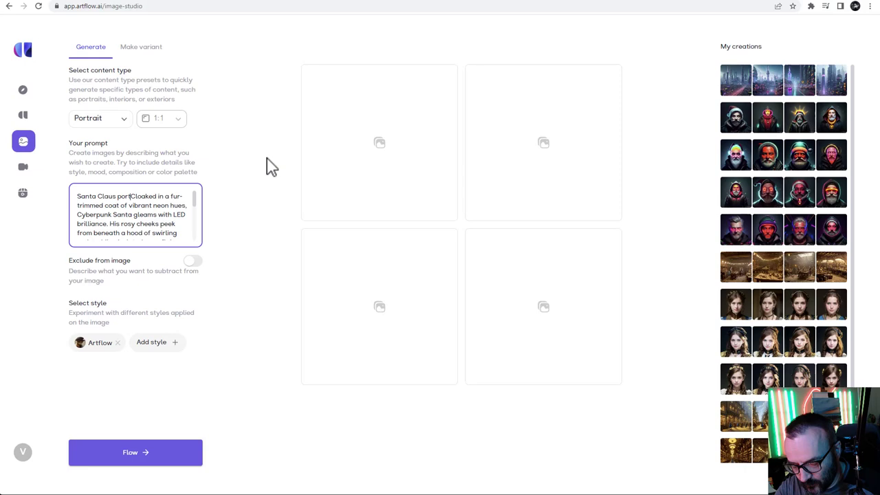
text(it,)
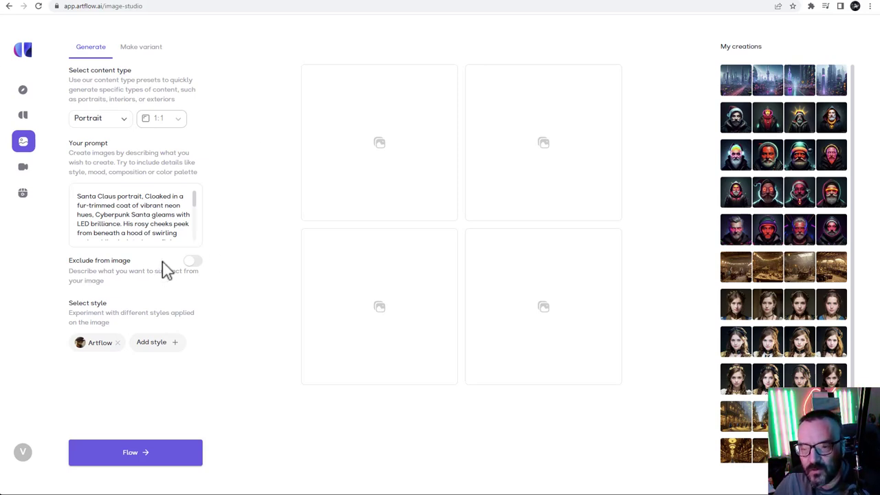
Turn on image exclusions and exclude "glasses, red face" from the generated portraits
click(192, 262)
click(138, 321)
text(glasses)
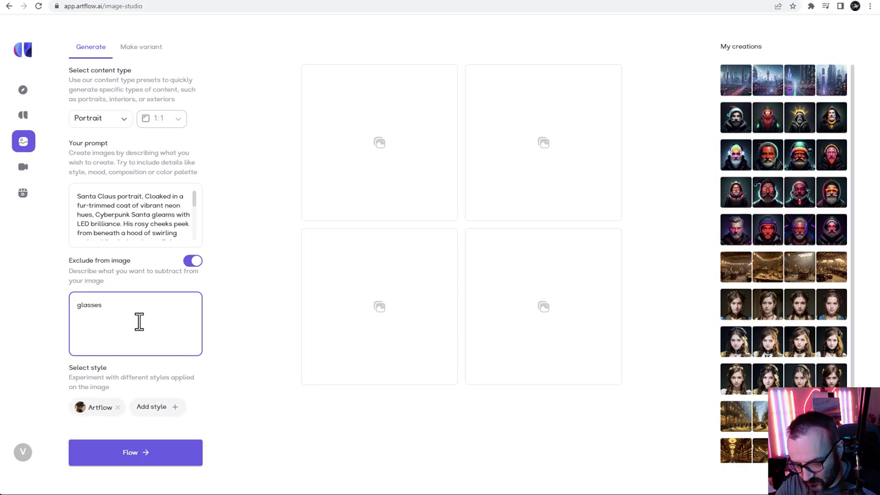
text(, red face)
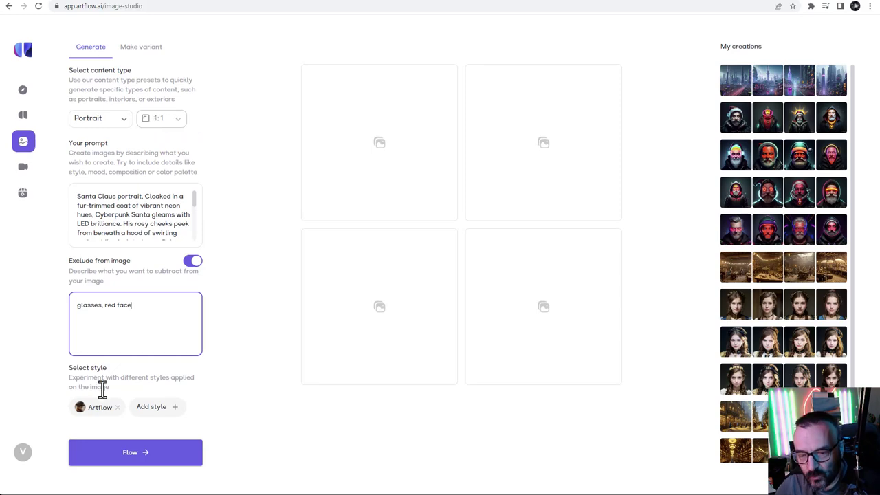
Look over the additional image styles, keep only the Artflow style, and generate the Santa portraits
click(175, 411)
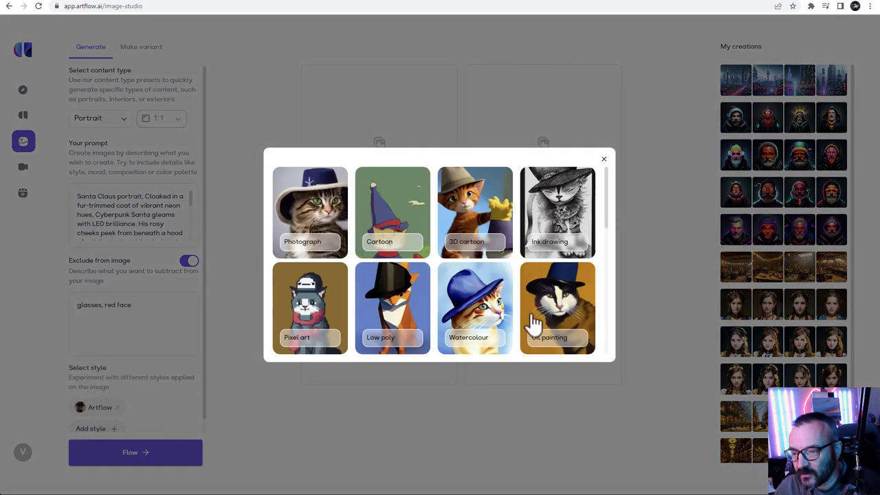
scroll(531, 313, down, 2)
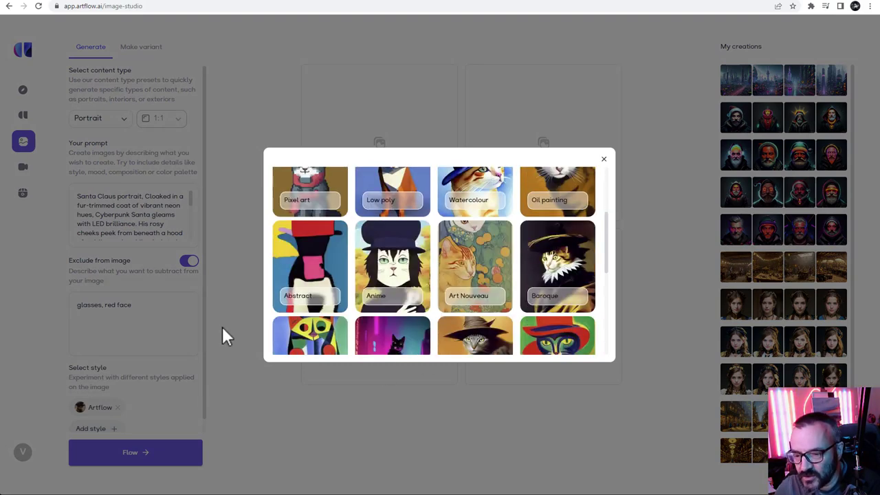
click(222, 330)
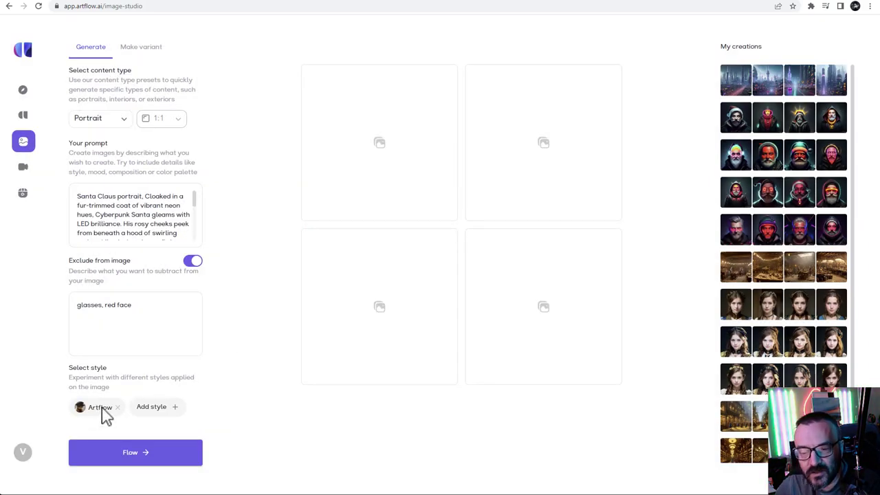
click(147, 458)
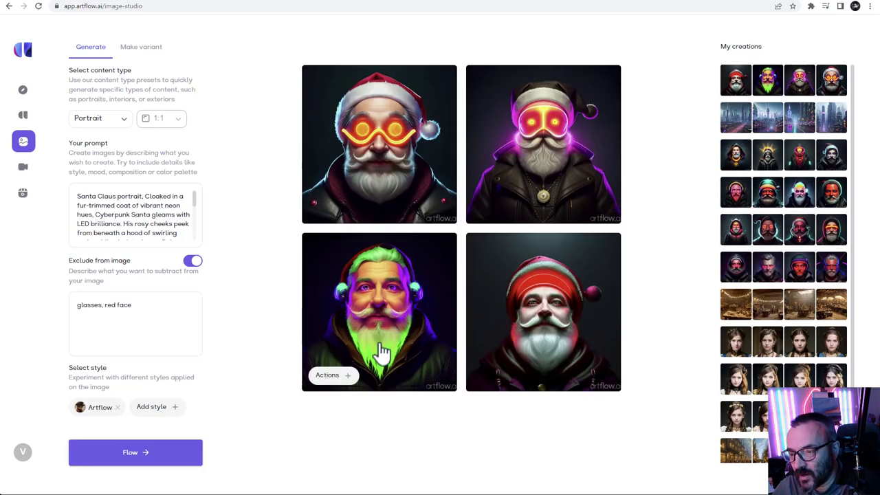
Open the earlier batch of dark-coated Santa portraits and examine the variant settings for the hooded, white-bearded man
click(748, 159)
mouse_move(412, 170)
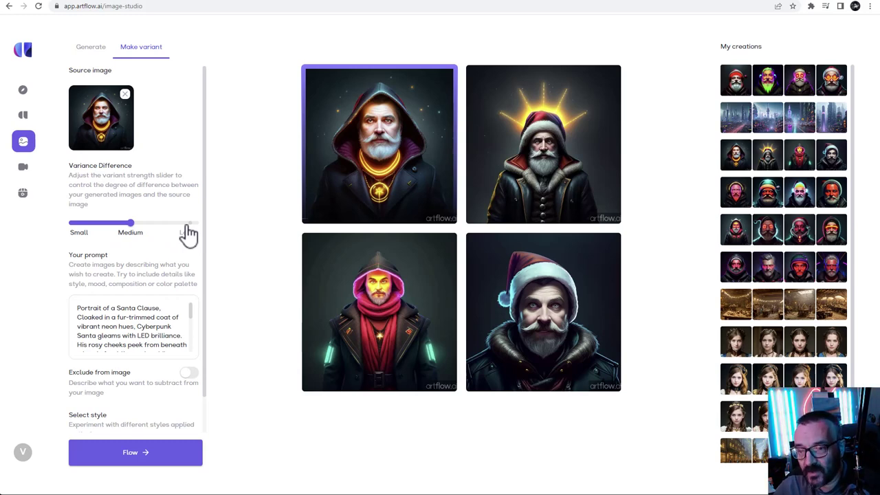
mouse_move(337, 170)
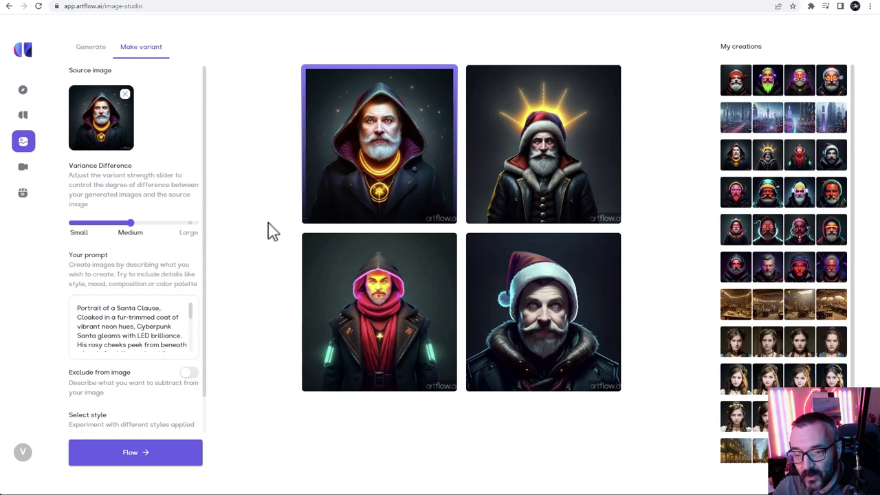
Return to generating new images and set the content type to Exterior
click(89, 48)
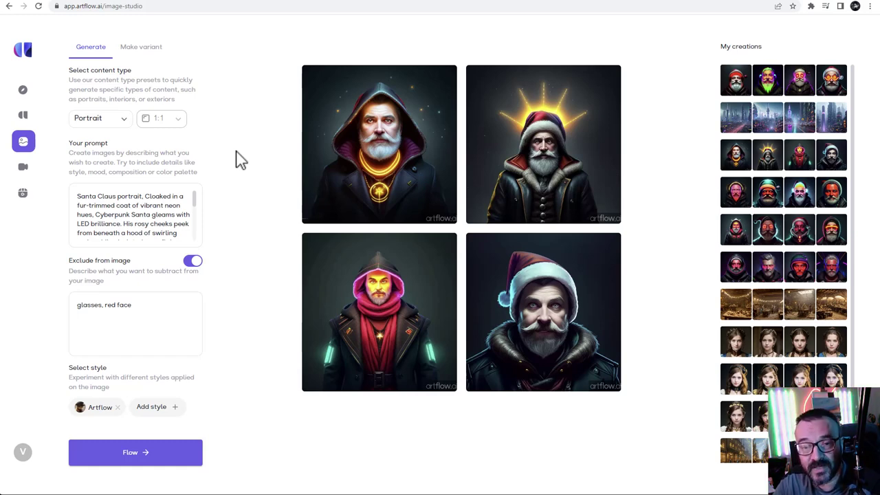
click(128, 120)
click(103, 191)
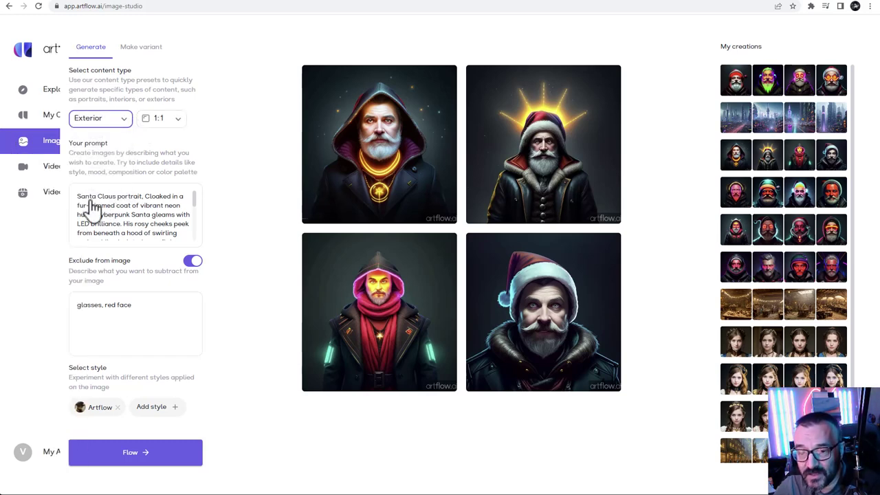
Switch to ChatGPT and copy the full place description starting with "In a realm where the digital and physical converge"
click(321, 3)
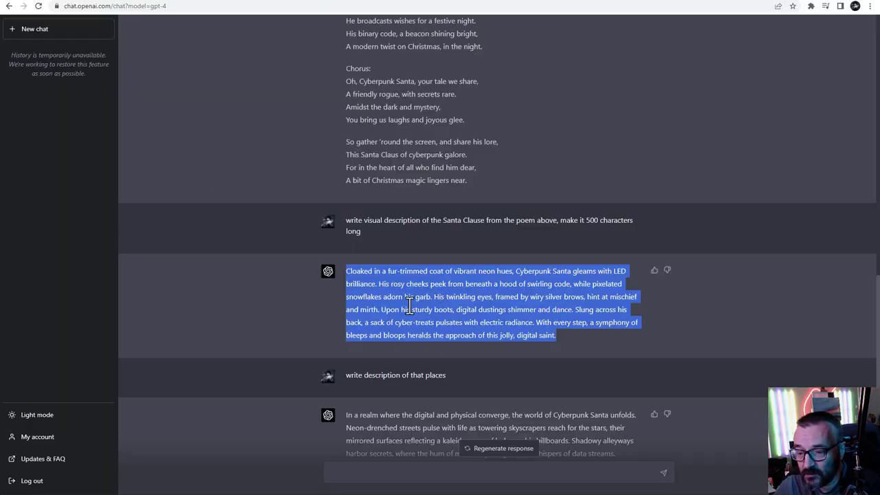
drag(459, 377, 360, 373)
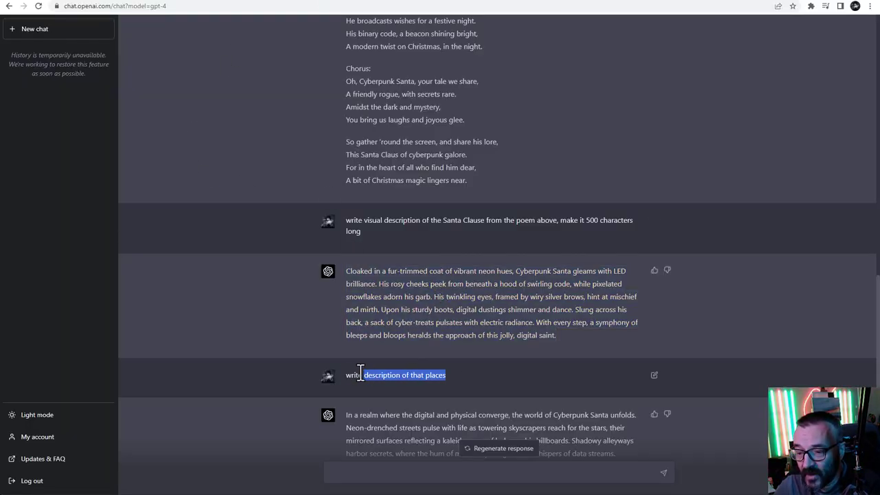
click(417, 375)
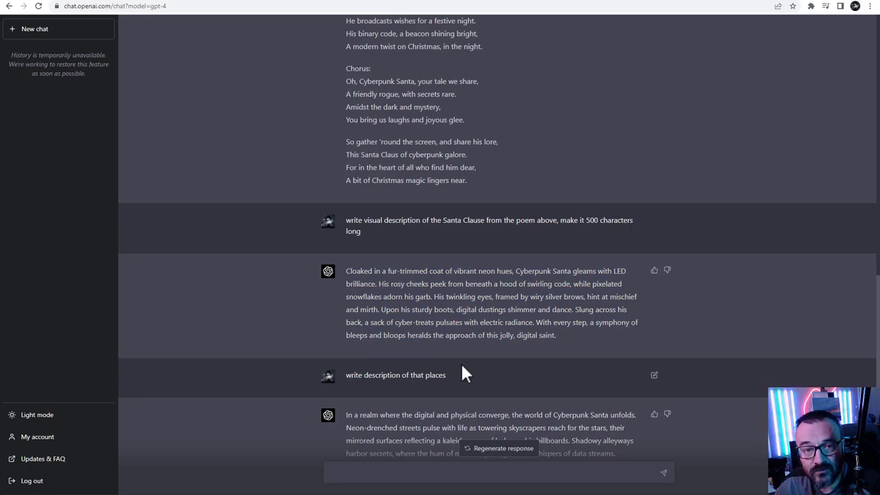
scroll(460, 371, down, 5)
scroll(413, 398, up, 1)
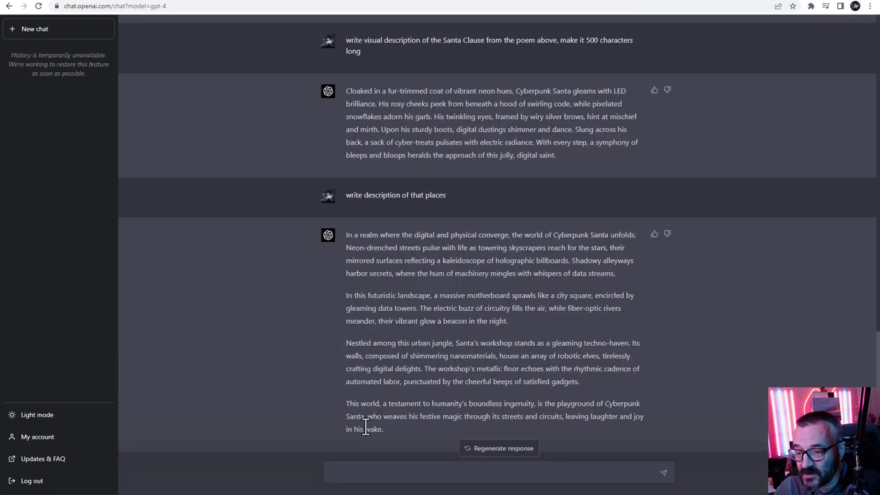
drag(383, 432, 344, 237)
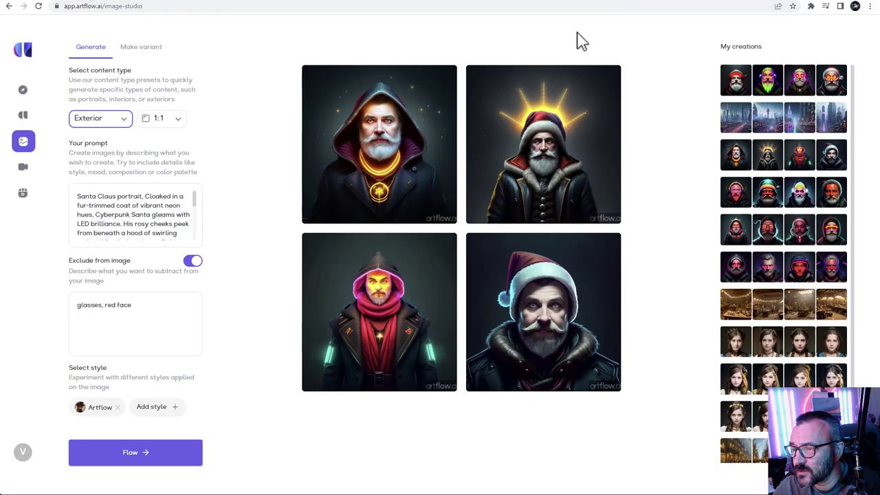
Back in Artflow, replace the whole prompt with the copied place description and set the aspect ratio to 3:2
click(137, 203)
double_click(136, 205)
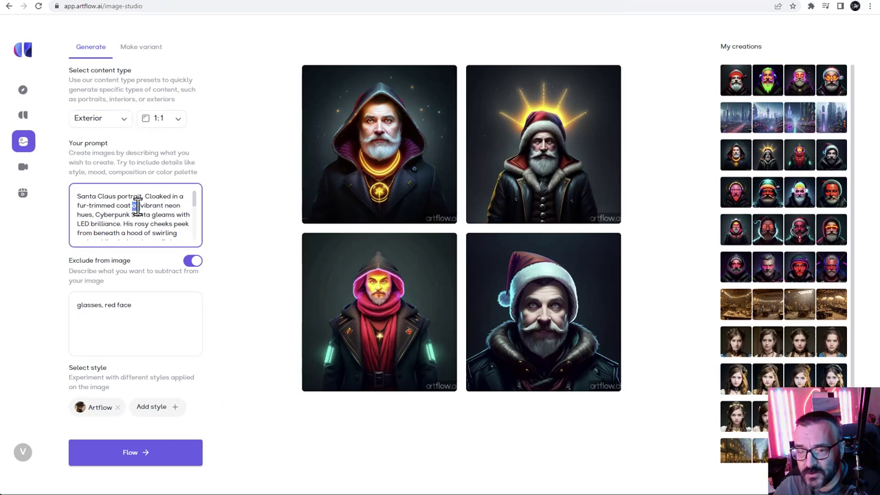
key(ctrl+a)
key(ctrl+v)
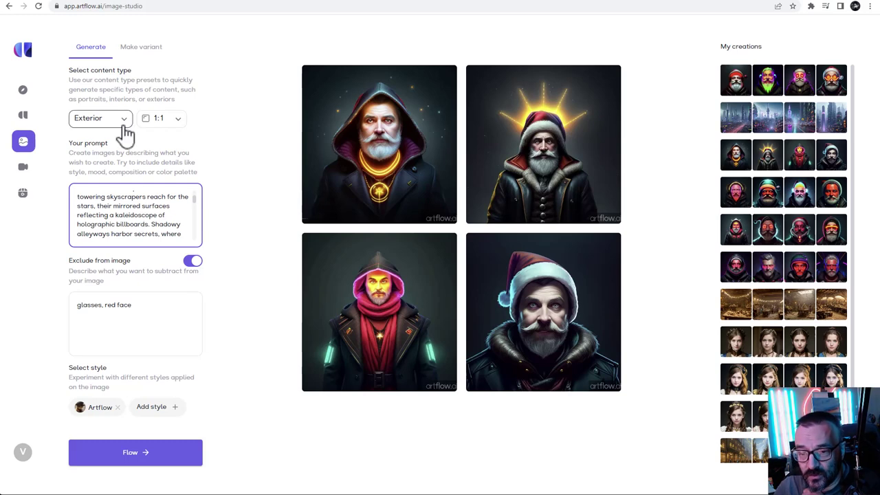
click(162, 122)
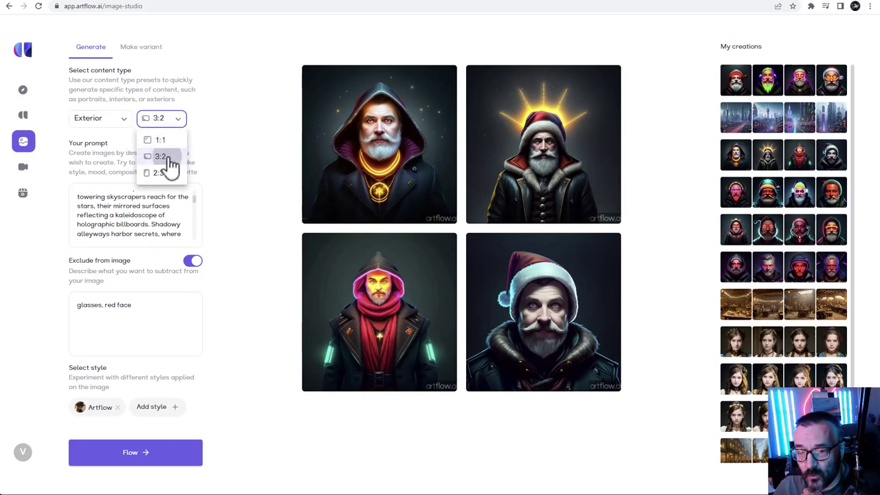
click(165, 158)
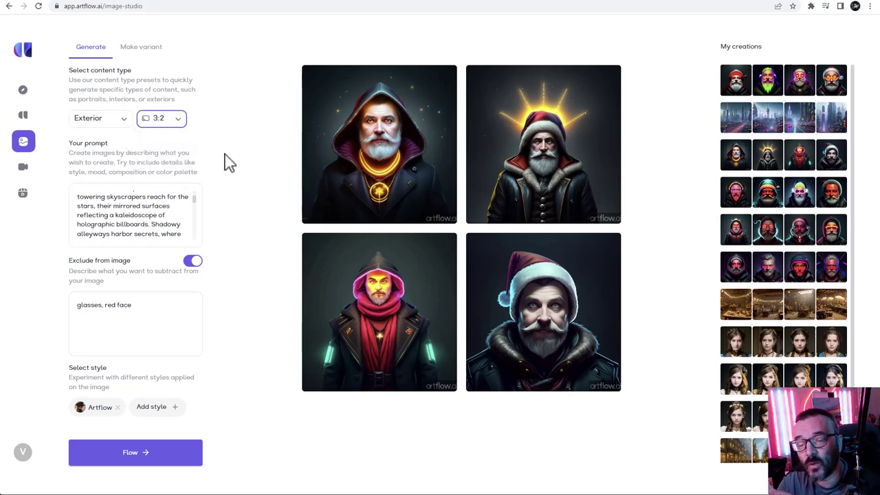
Clear and turn off the image exclusions, and generate the cyberpunk city exteriors
drag(145, 306, 27, 310)
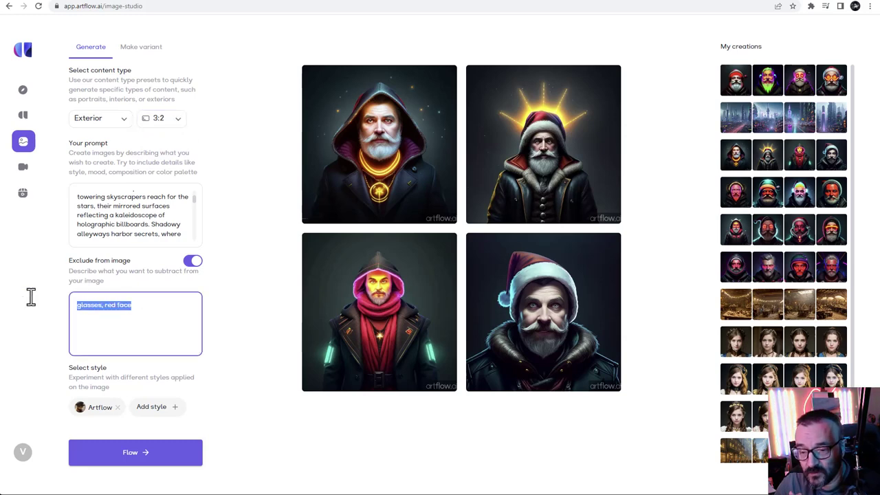
key(BackSpace)
click(191, 261)
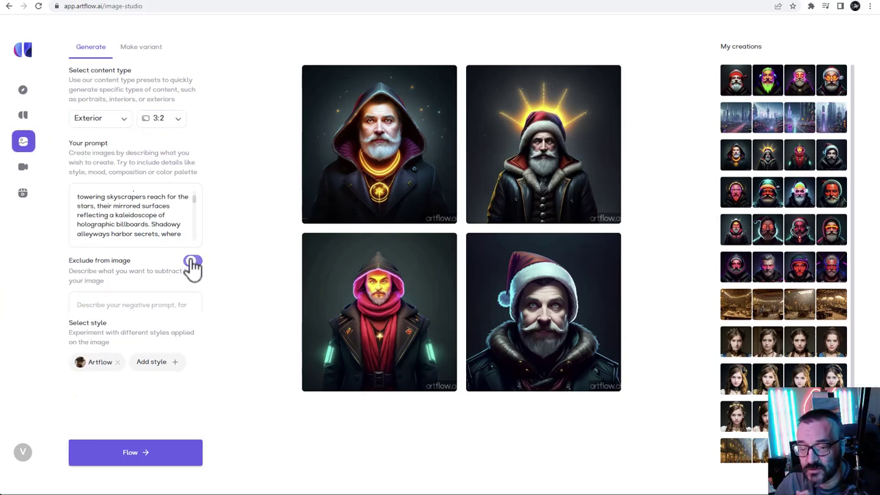
click(161, 458)
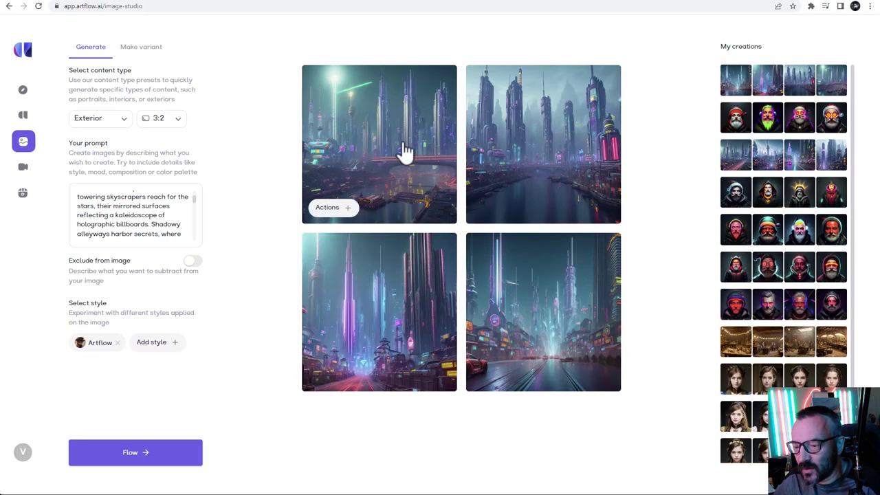
View the full-size image of the neon city with the red-lit bridge and its details, and return to the Image Studio
click(406, 153)
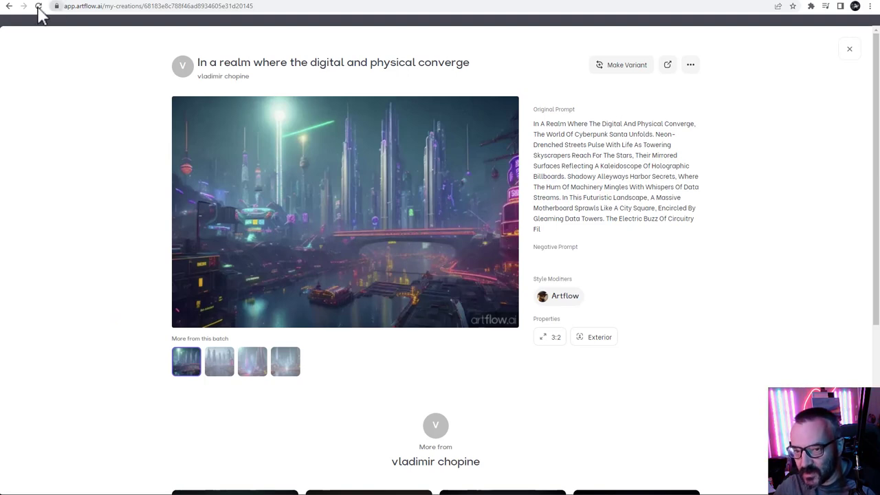
click(9, 5)
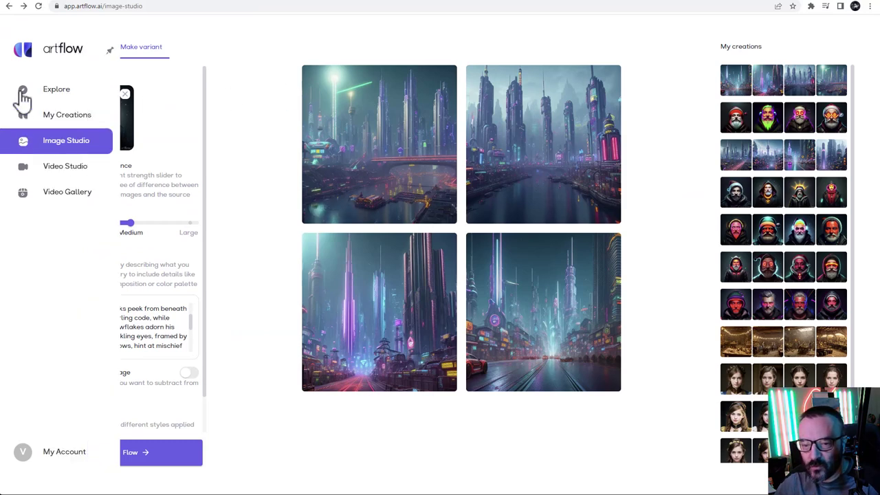
In the new video project, set the neon city image with the tall purple-lit towers as the first shot's scene
mouse_move(44, 144)
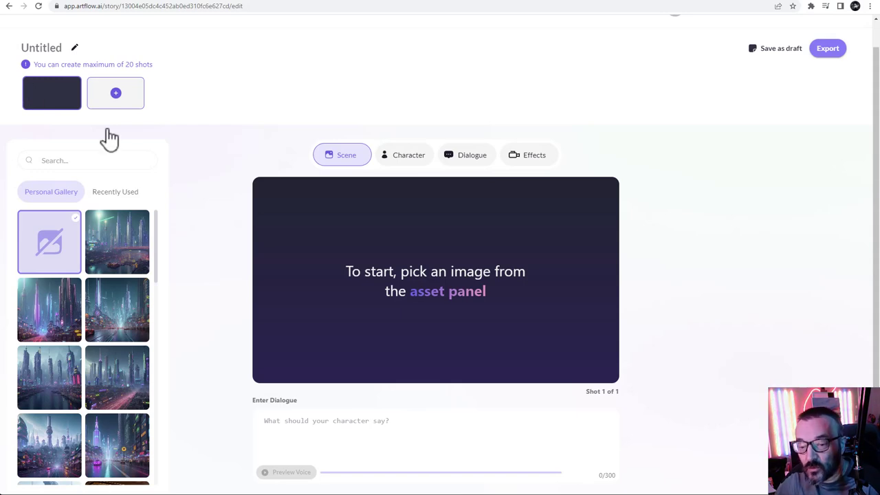
mouse_move(79, 107)
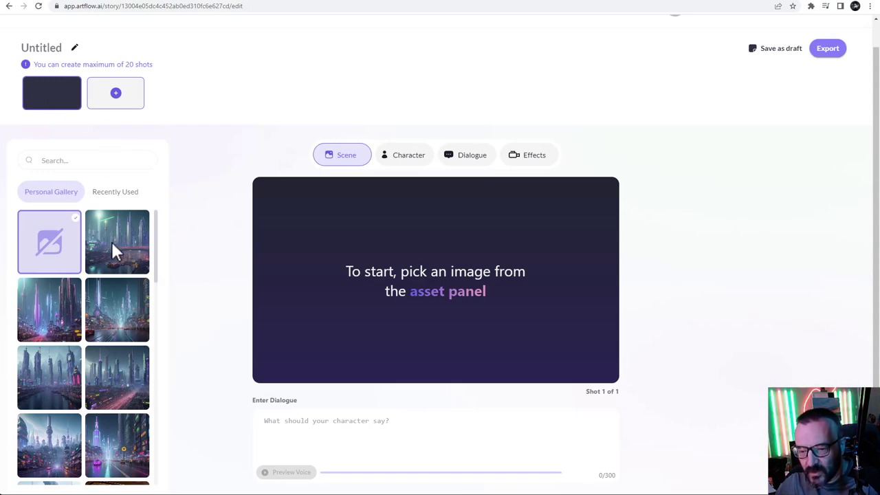
scroll(131, 275, down, 10)
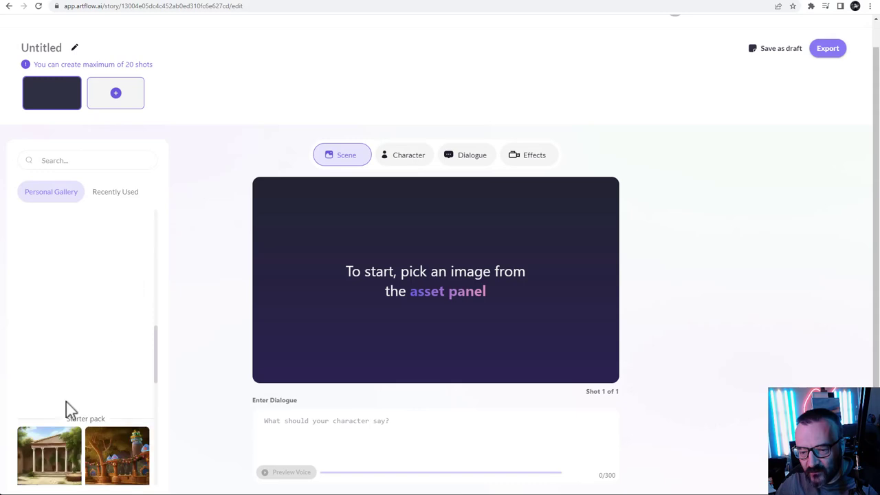
scroll(100, 374, up, 5)
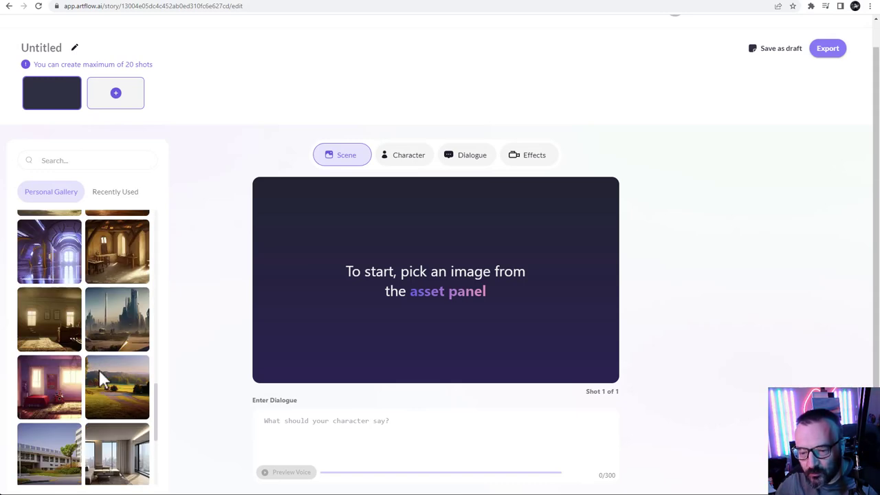
scroll(99, 371, down, 3)
scroll(98, 370, up, 5)
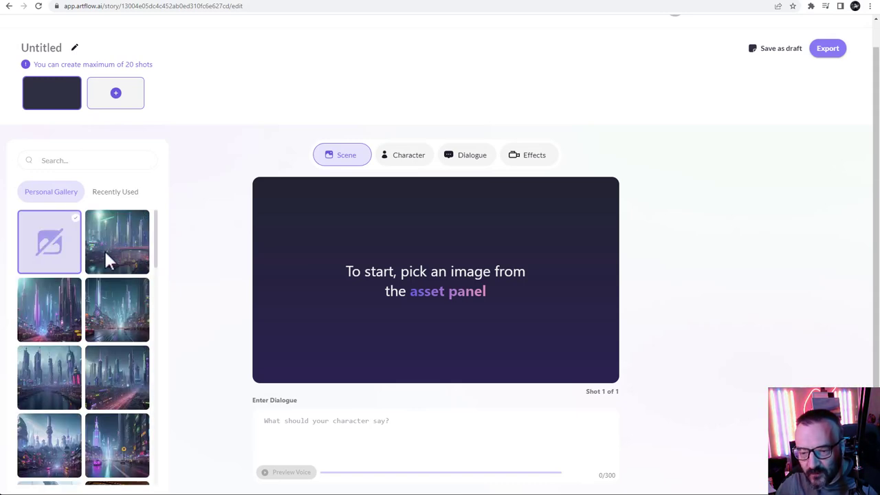
click(62, 296)
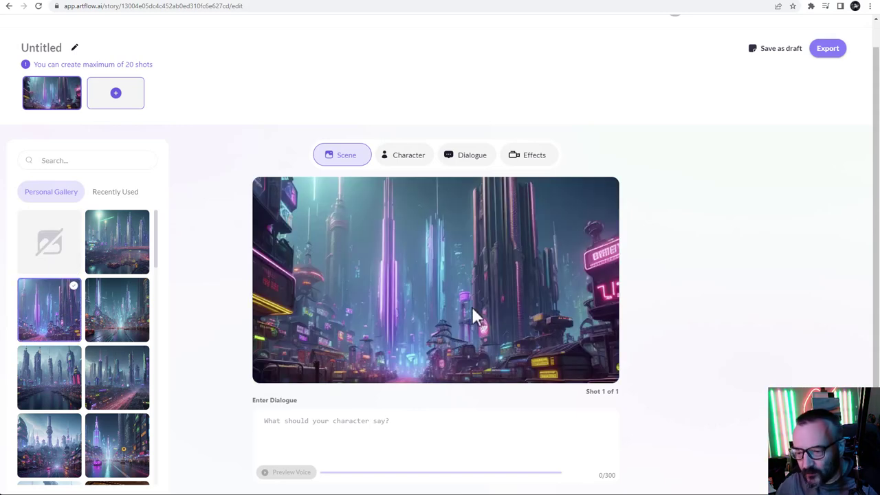
click(50, 384)
click(56, 325)
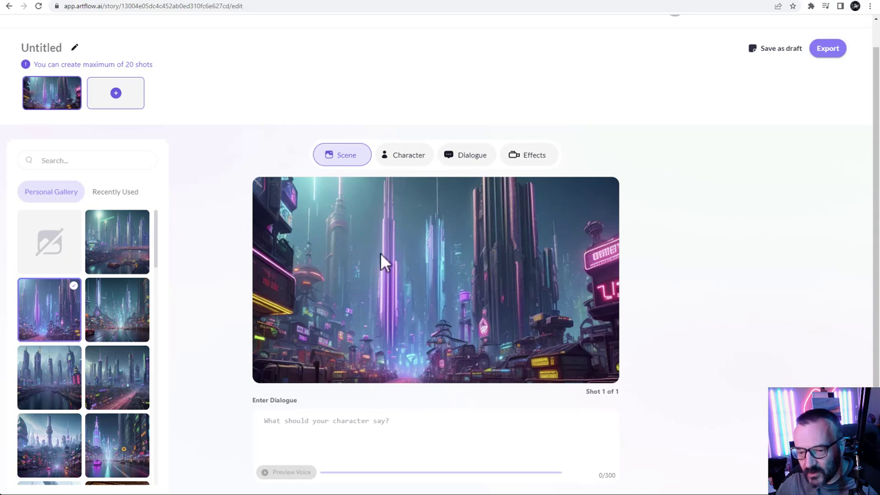
Add the hooded, white-bearded Santa with the glowing gold necklace as the first shot's character
click(408, 157)
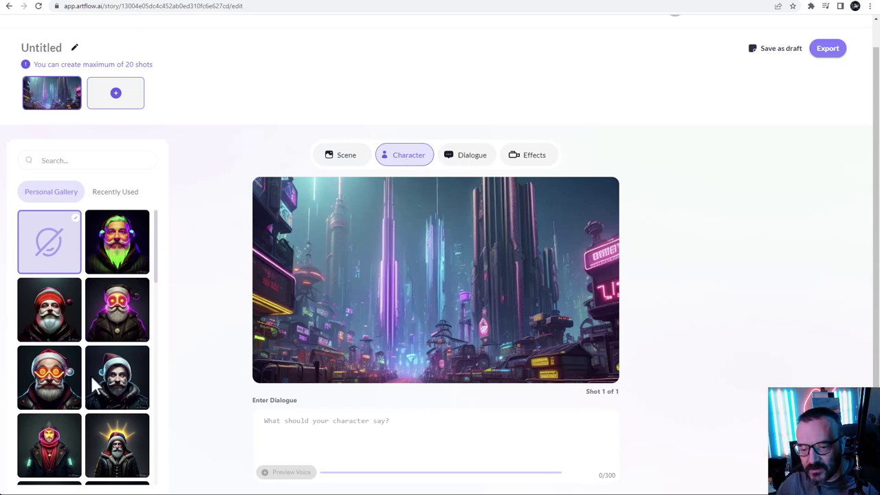
click(124, 299)
click(114, 253)
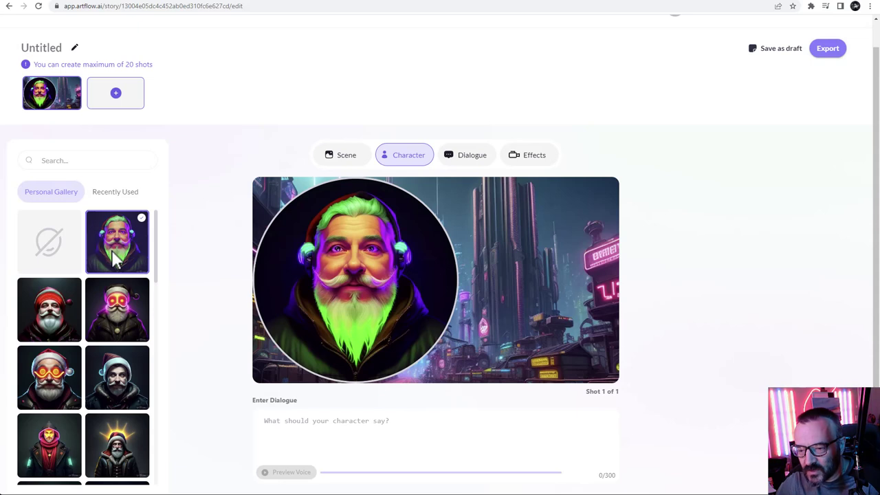
scroll(117, 274, down, 1)
scroll(117, 274, down, 1)
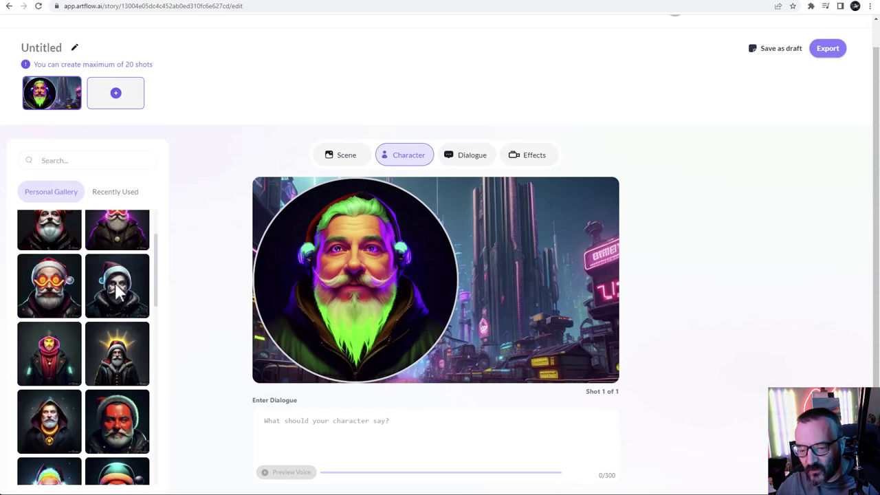
click(55, 419)
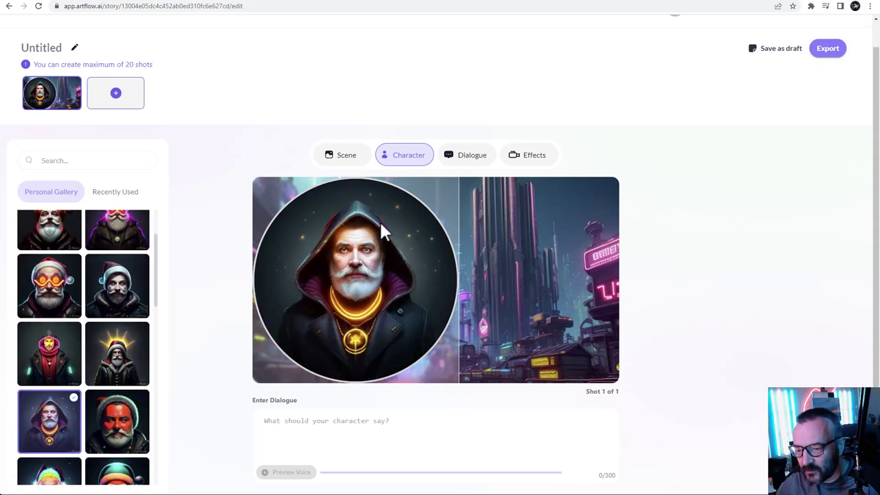
Try the hooded Santa as a cut-out at different sizes, then shrink him and put him in a circular frame at the scene's lower left
mouse_move(379, 220)
drag(459, 187, 440, 201)
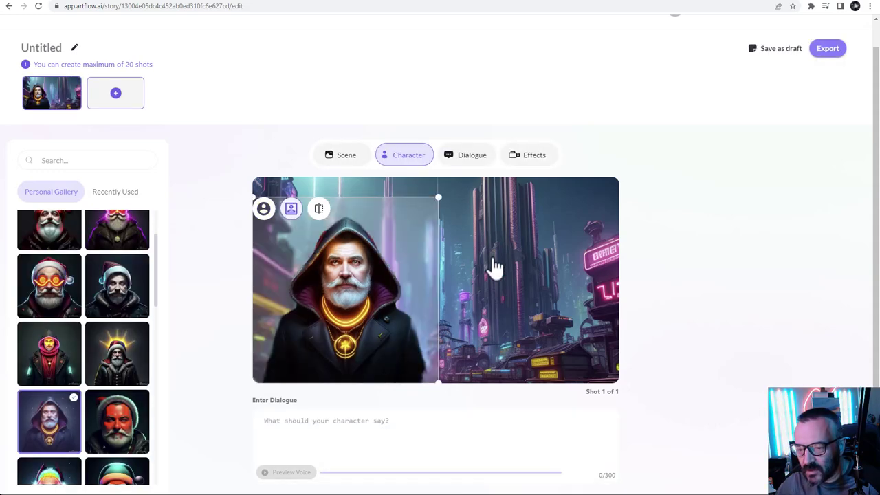
drag(437, 198, 493, 209)
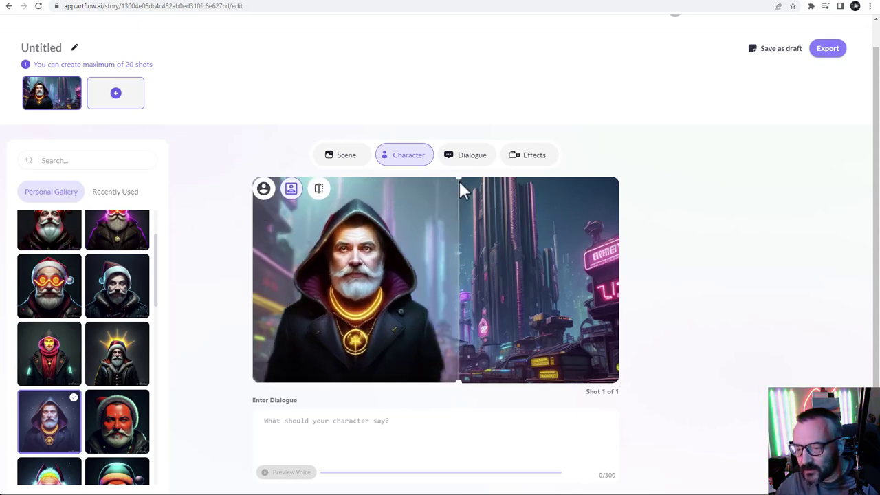
drag(457, 178, 399, 236)
click(264, 248)
mouse_move(397, 231)
mouse_down()
mouse_move(414, 226)
mouse_move(388, 237)
mouse_move(400, 236)
mouse_up()
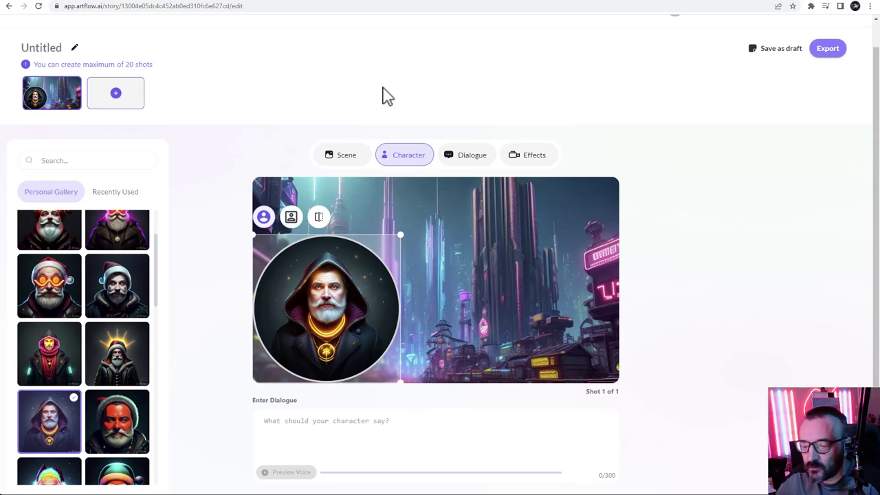
click(220, 197)
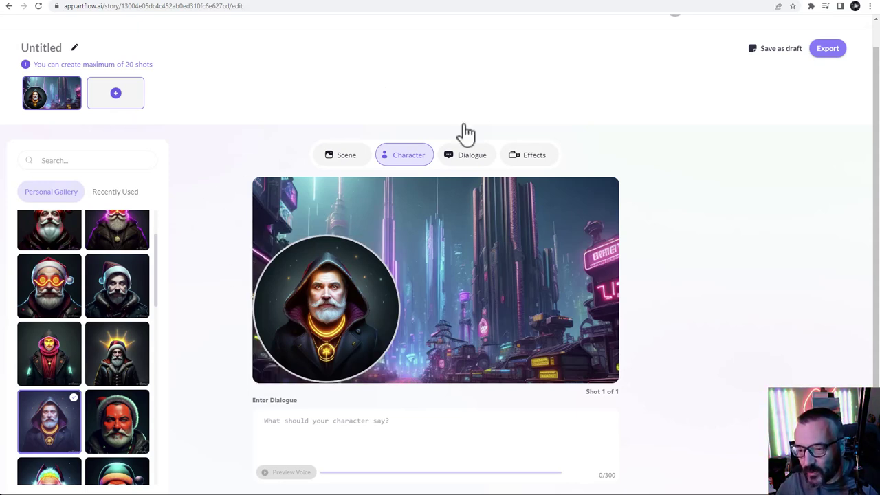
Open the dialogue settings, then switch to ChatGPT and copy the first two stanzas of the cyberpunk Santa poem
click(456, 161)
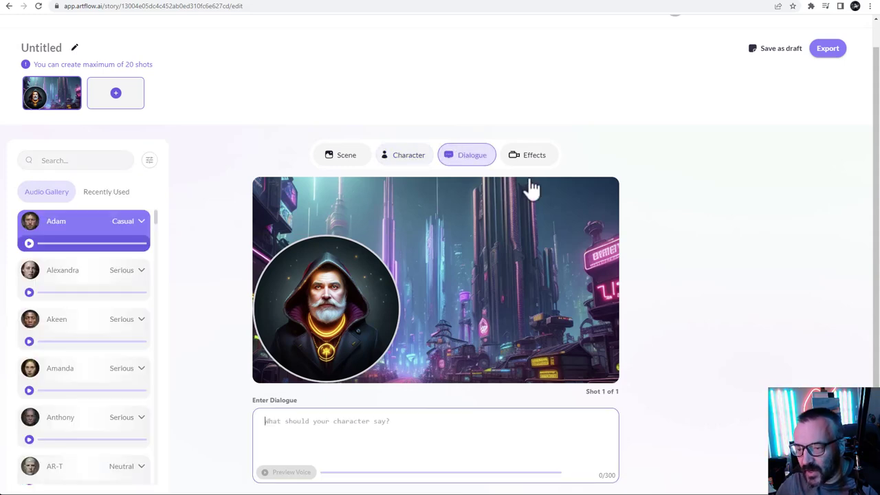
scroll(677, 273, down, 1)
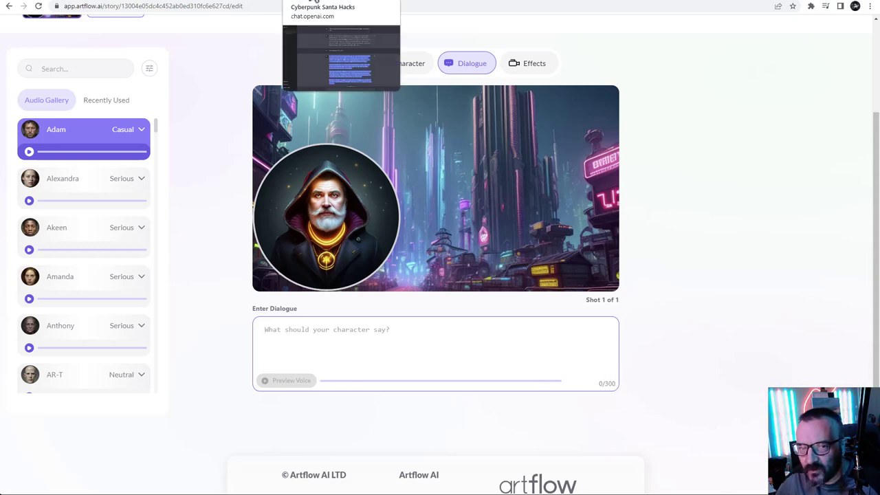
click(315, 1)
scroll(434, 205, down, 10)
scroll(434, 205, up, 2)
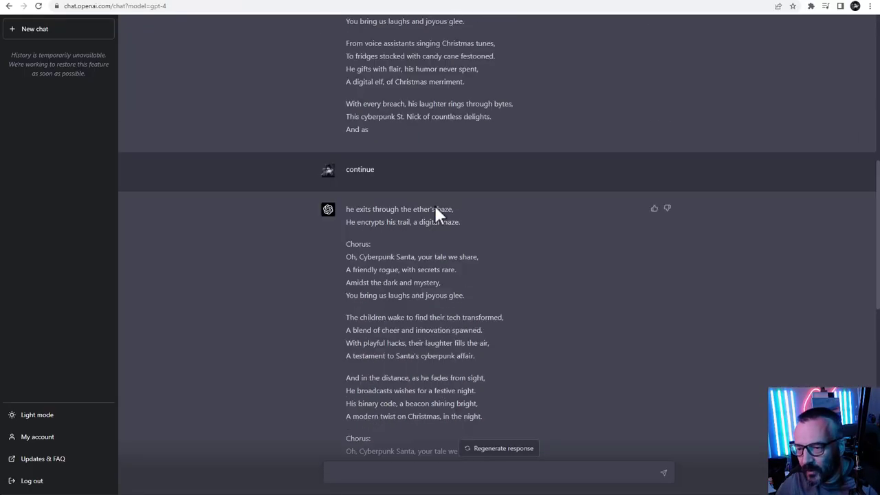
scroll(434, 204, up, 7)
drag(346, 114, 501, 213)
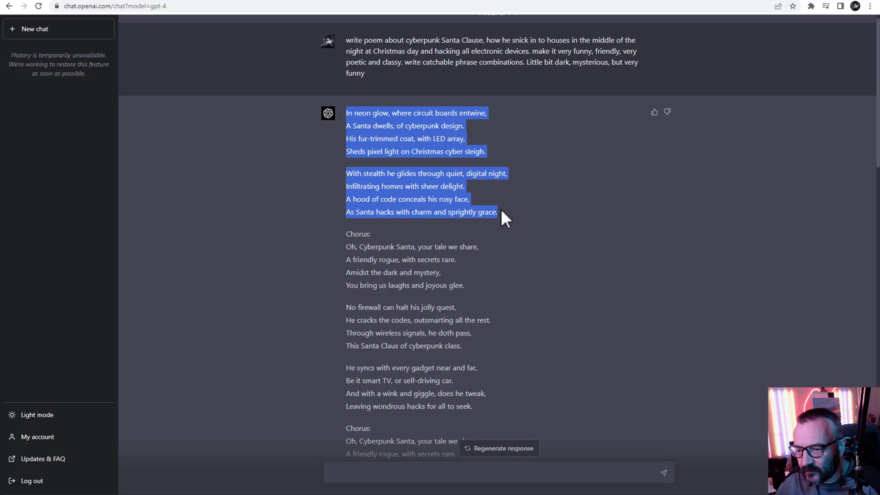
right_click(423, 192)
click(444, 200)
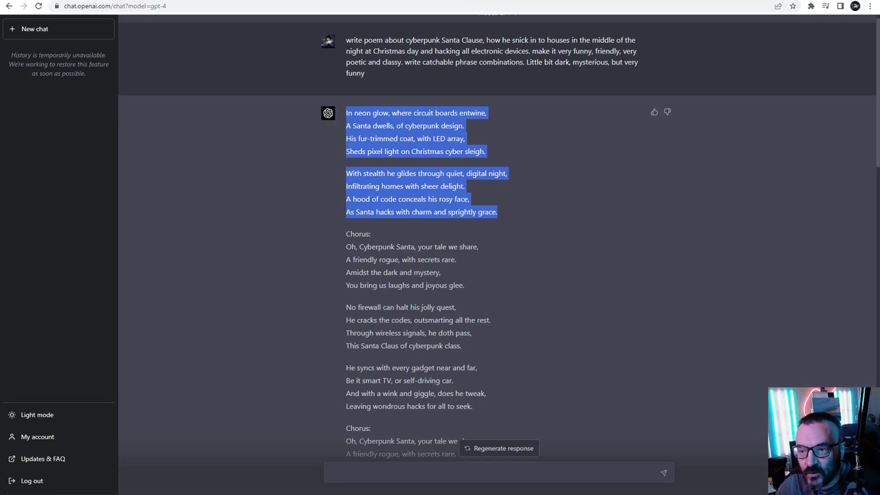
Switch back to the Artflow project, paste the two copied stanzas as the shot's dialogue, and select the cut-off last word
click(596, 2)
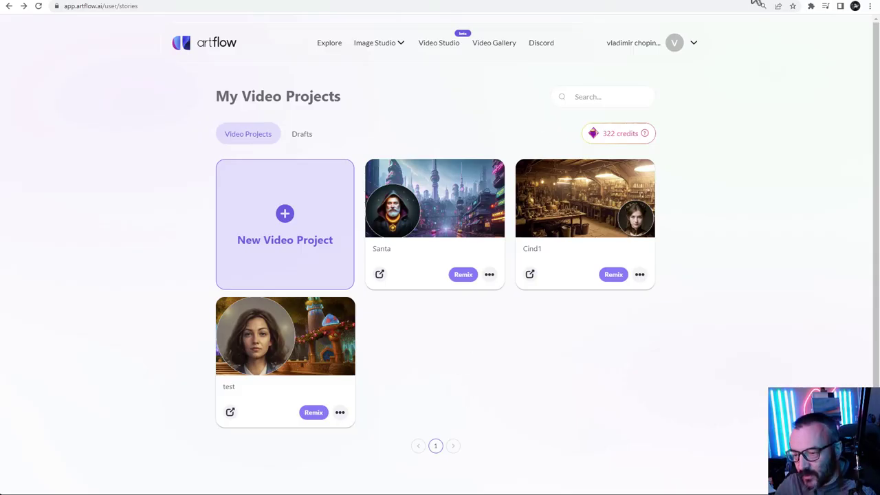
click(696, 1)
click(397, 337)
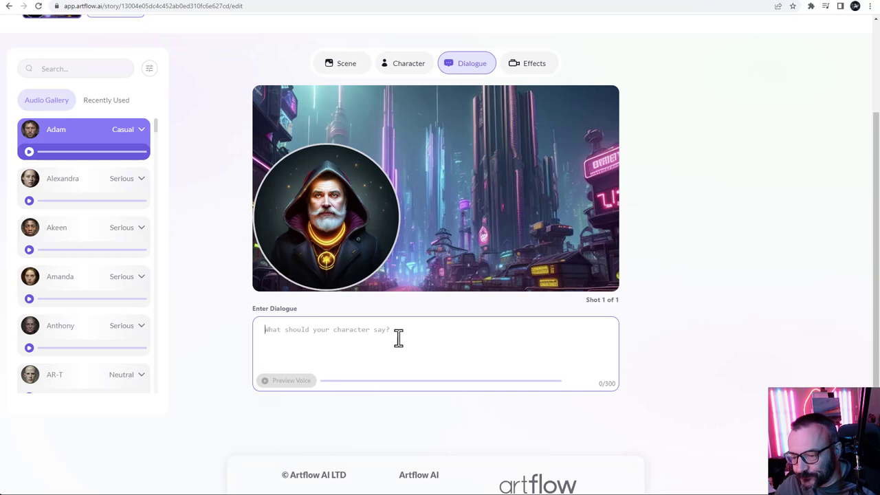
key(ctrl+v)
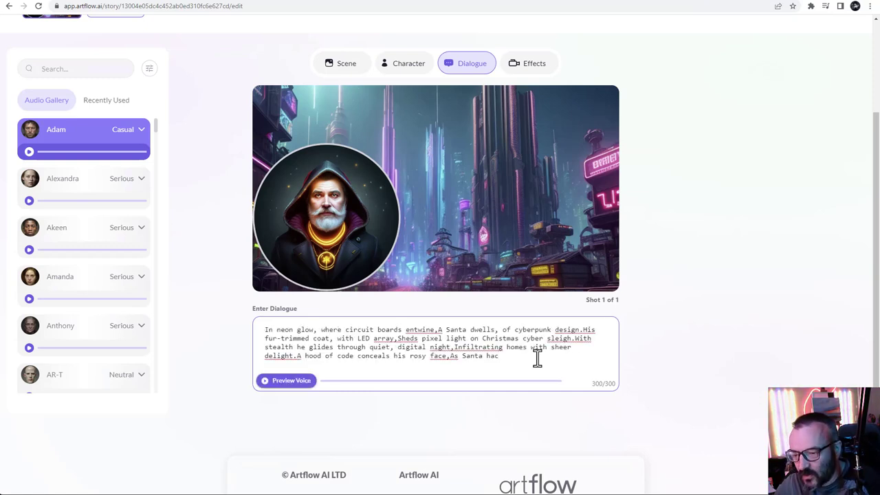
double_click(491, 356)
click(489, 356)
double_click(487, 356)
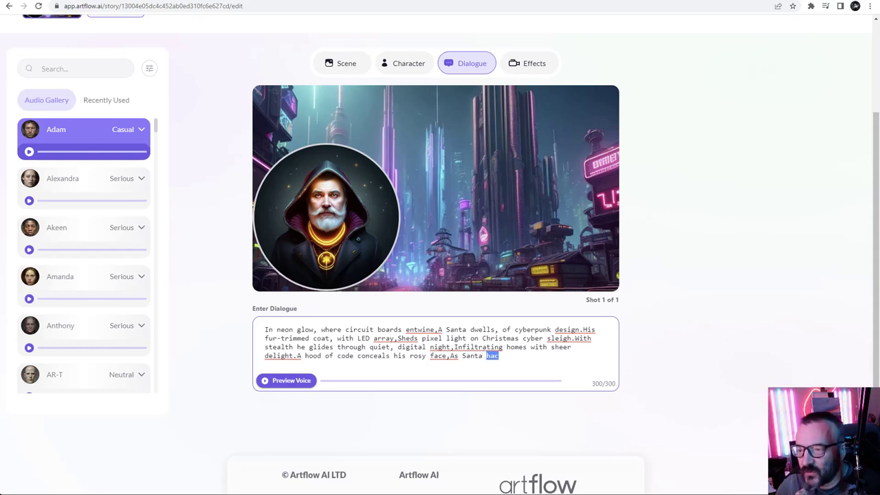
Check in ChatGPT which part of the second stanza's last line is missing from the dialogue, and return to Artflow
click(304, 4)
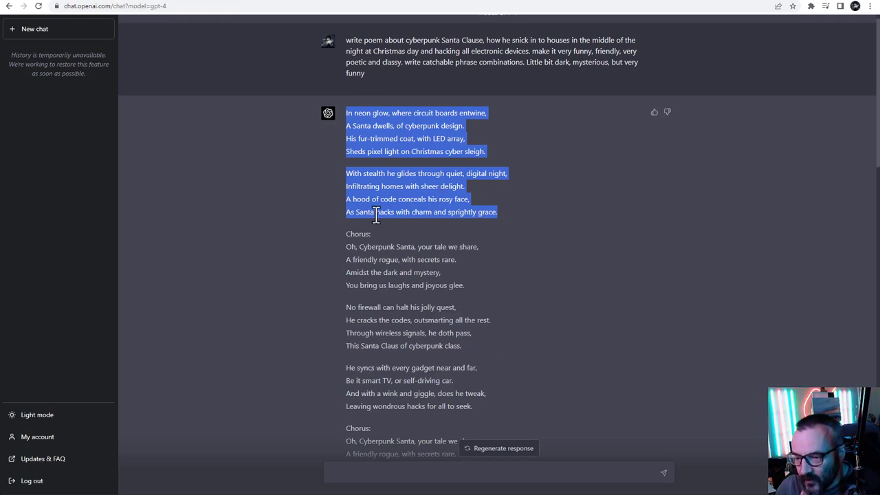
drag(387, 211, 497, 214)
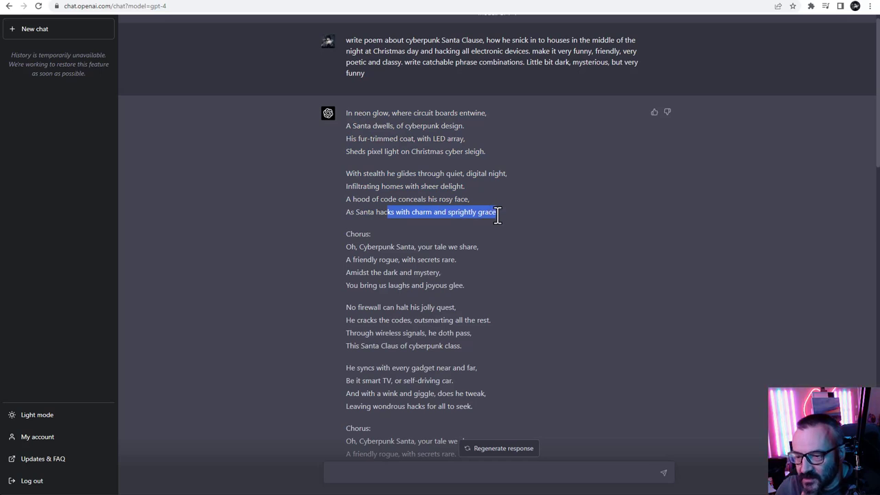
click(608, 2)
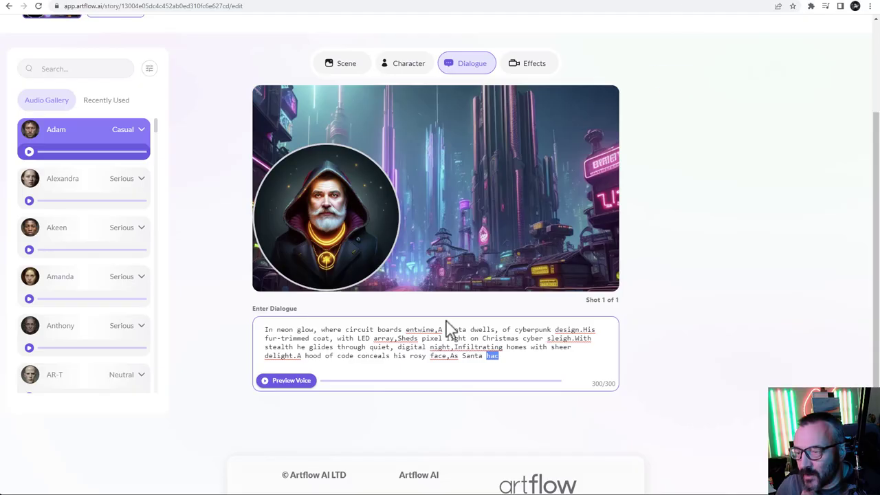
click(515, 358)
Copy only the poem's first stanza from ChatGPT and replace the whole dialogue in Artflow with it
click(323, 2)
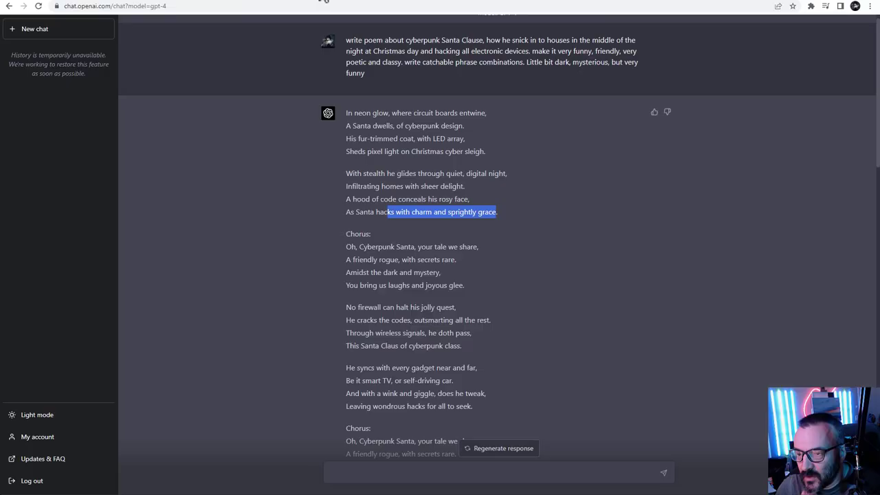
drag(488, 153, 349, 112)
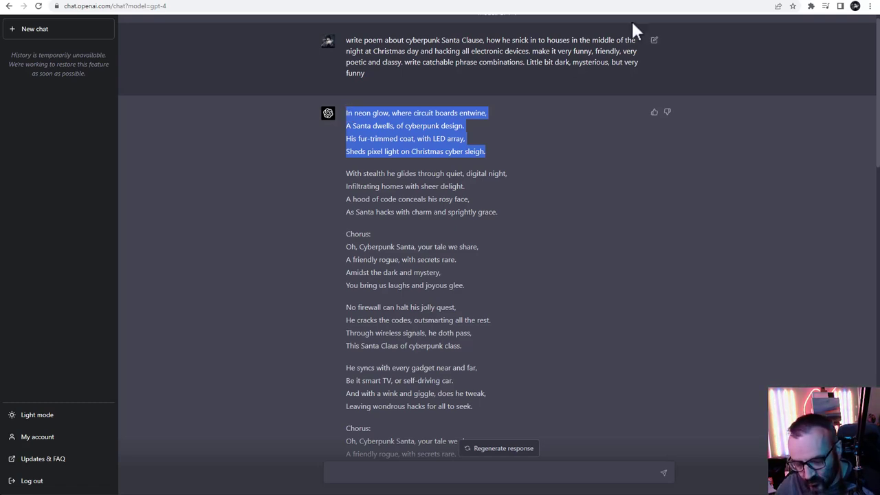
click(693, 2)
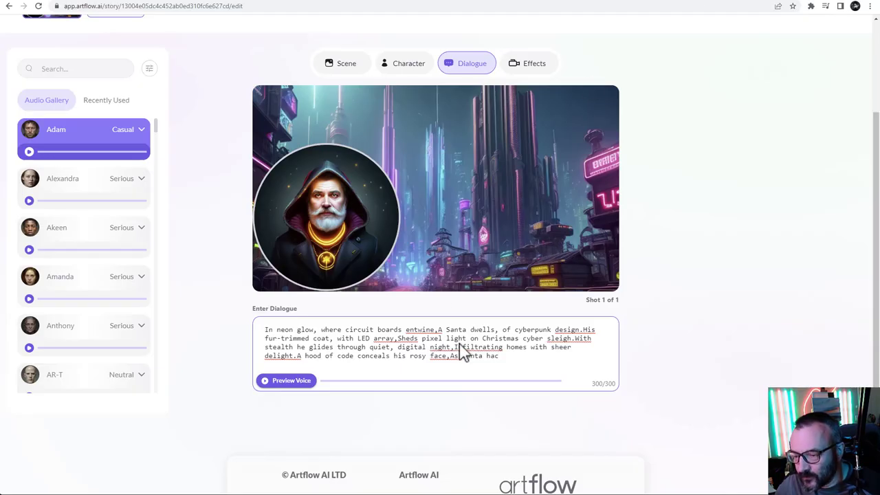
key(ctrl+a)
key(ctrl+v)
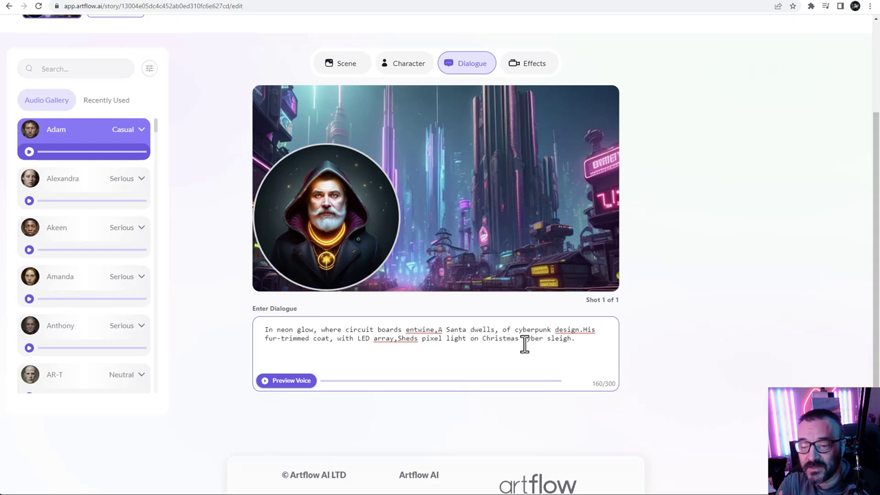
Add a second shot with the neon city street and red car scene and the hooded Santa with glowing necklaces as its character
scroll(658, 249, up, 2)
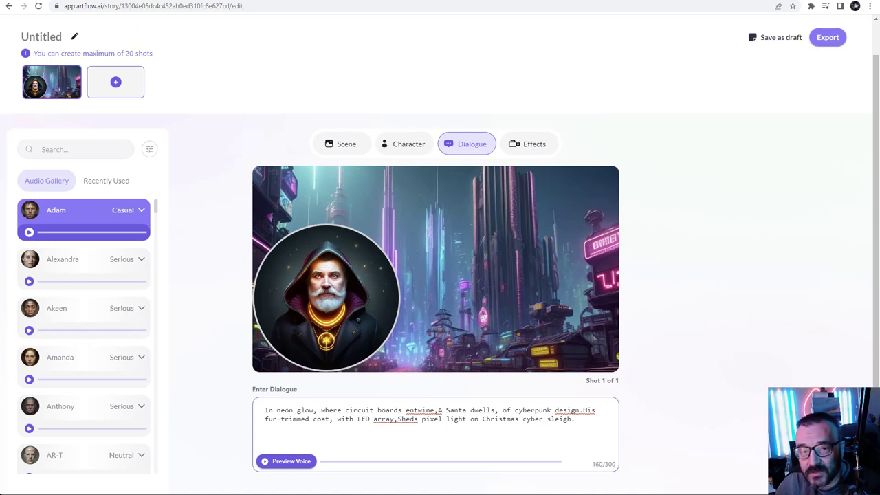
click(113, 87)
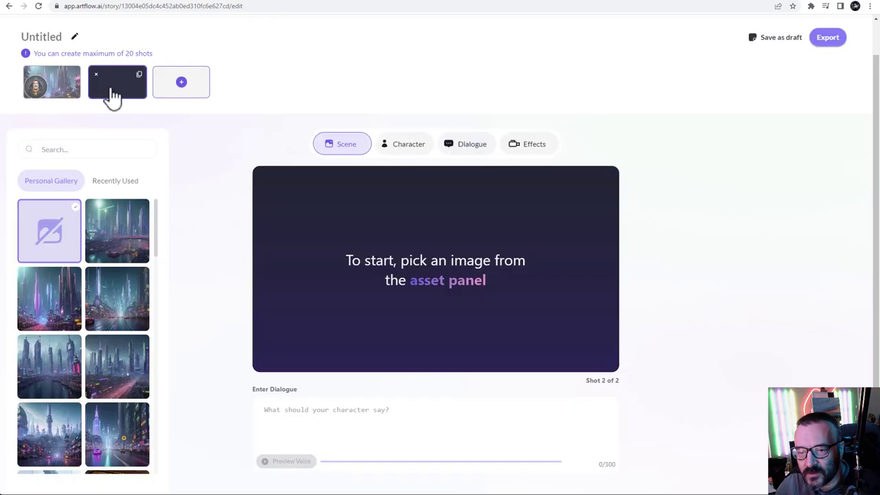
click(118, 305)
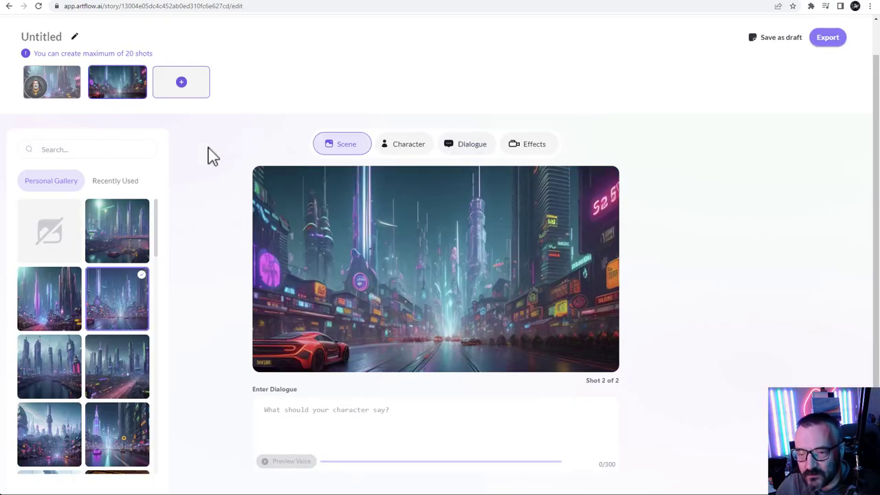
click(404, 153)
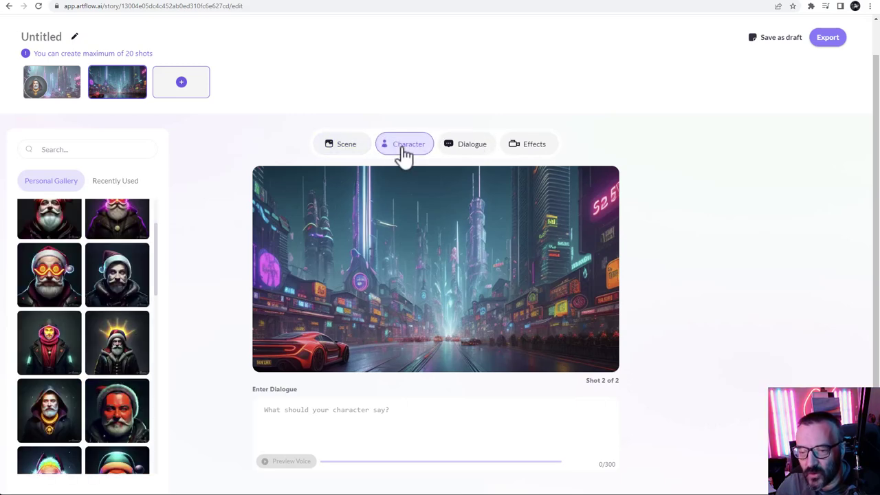
click(56, 419)
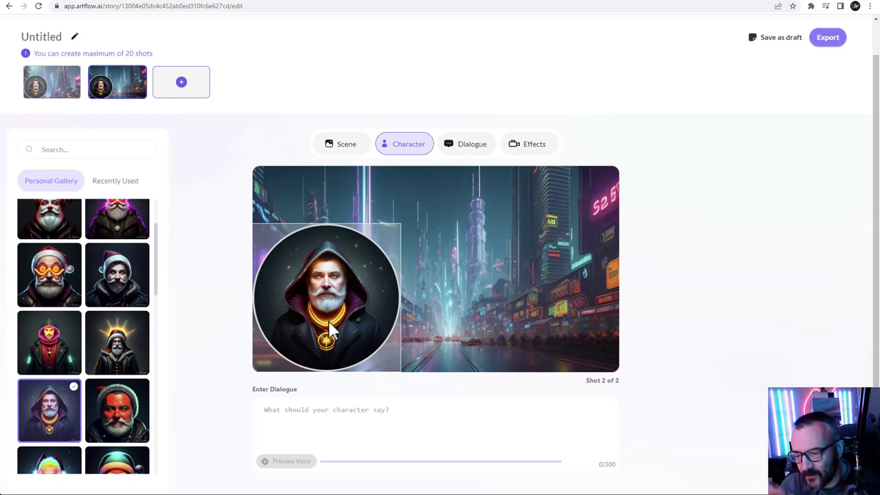
Copy the poem's second stanza from ChatGPT and paste it in Artflow as the second shot's dialogue
scroll(402, 272, down, 2)
scroll(536, 158, up, 1)
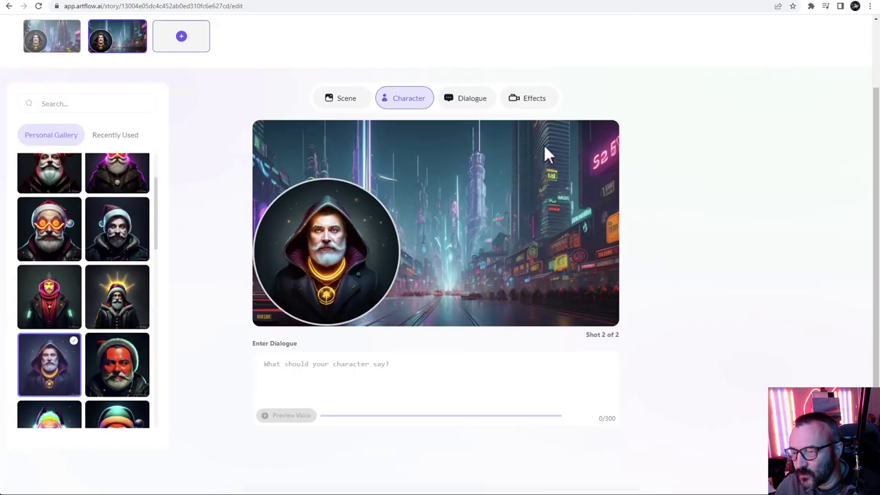
click(311, 3)
drag(517, 212, 349, 182)
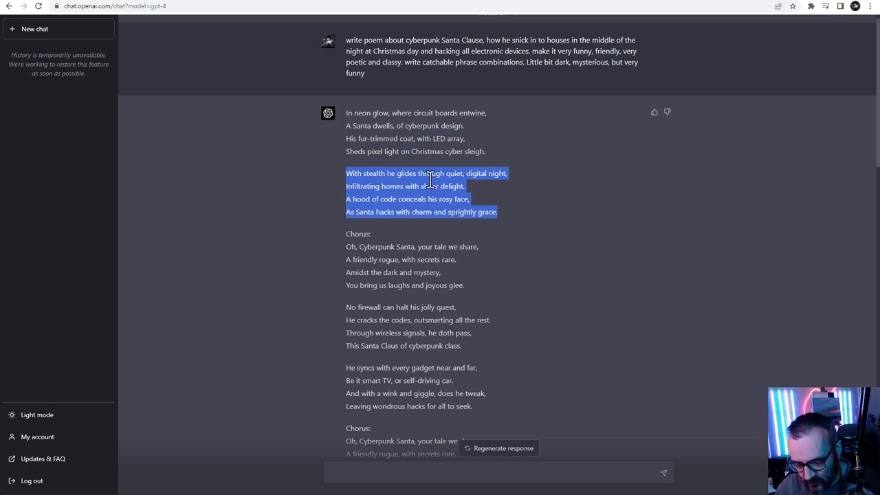
click(694, 1)
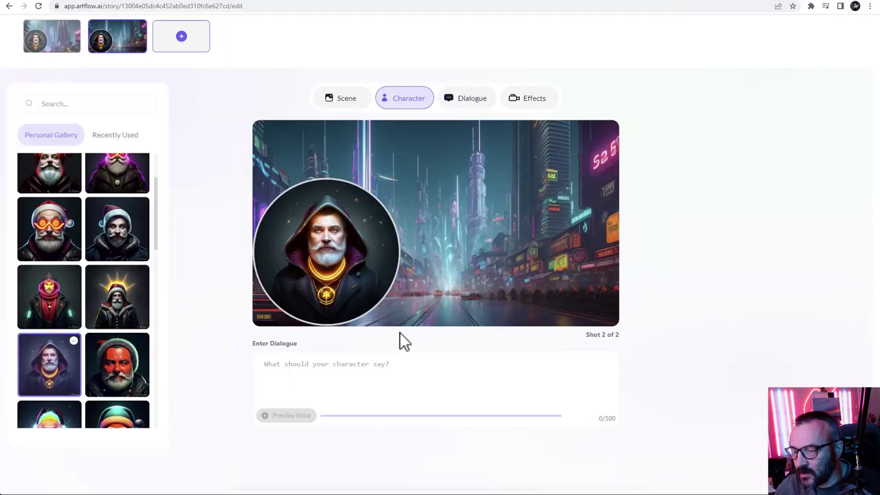
click(375, 365)
text(With stealth he glides through quiet, digital night,Infiltrating homes with sheer delight.A hood of code conceals his rosy face,As Santa hacks with charm and sprightly grace.)
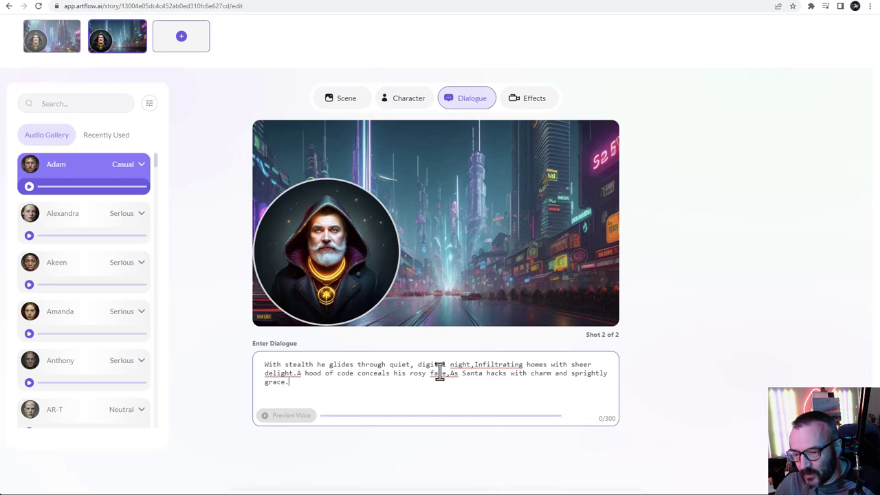
Return to the first shot, set the Adam voice's style to Battle, and play its sample
click(63, 46)
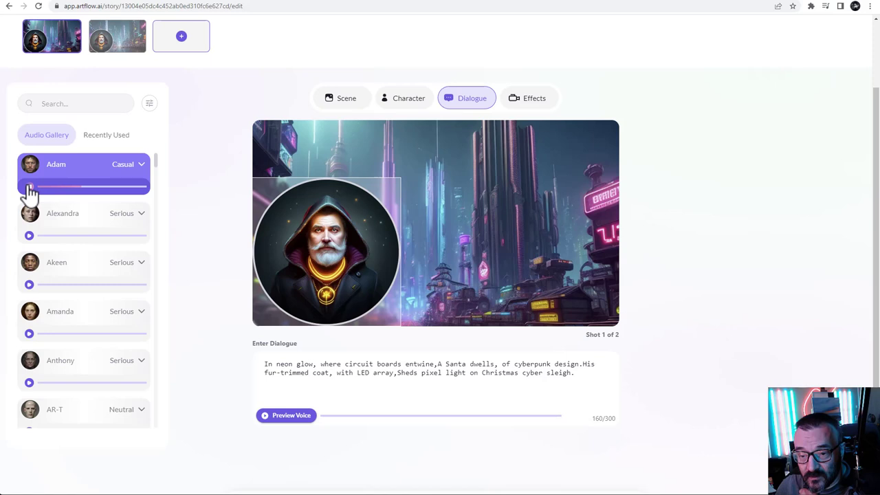
click(141, 165)
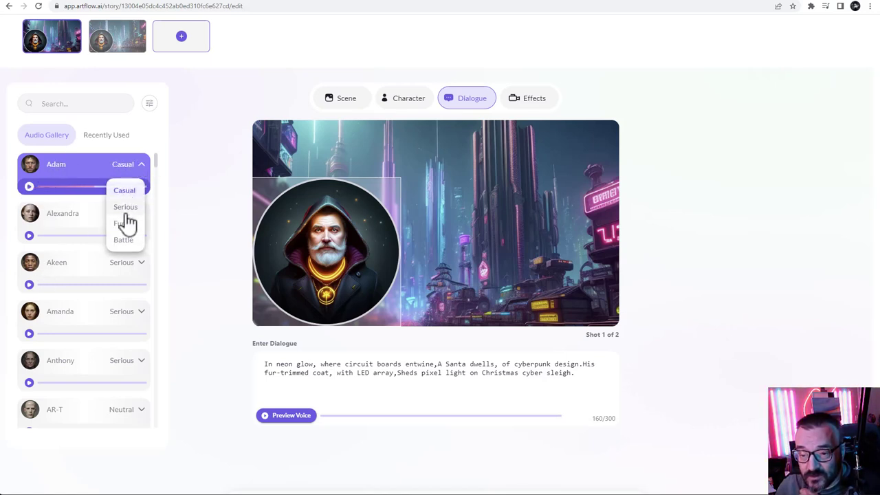
click(121, 240)
click(29, 187)
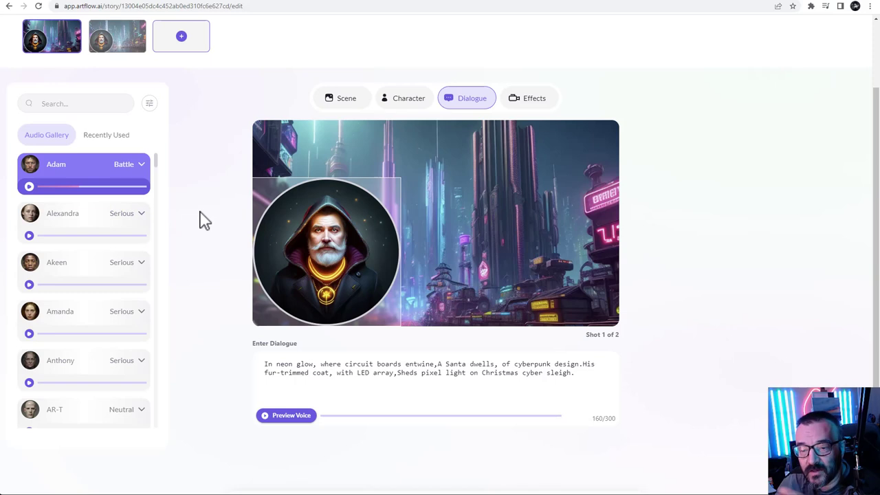
Browse through the rest of the audio gallery and listen to the Thaddeus voice sample
scroll(141, 227, down, 2)
scroll(122, 295, down, 10)
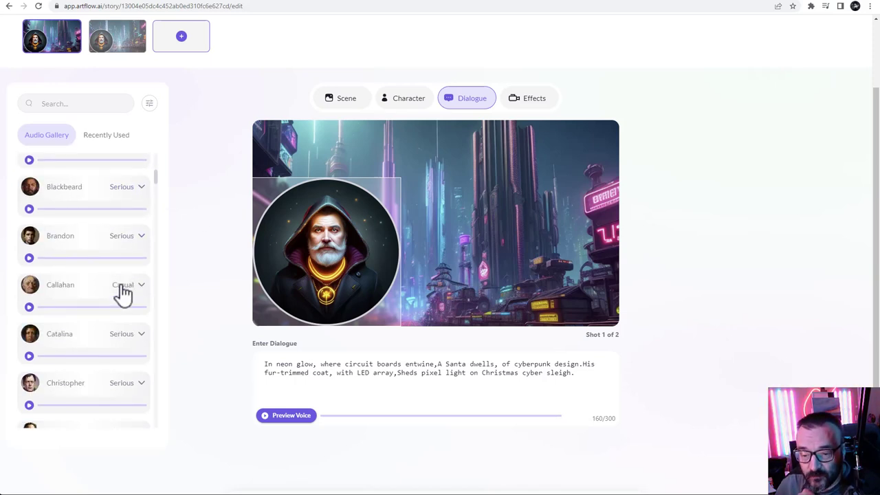
drag(155, 204, 147, 421)
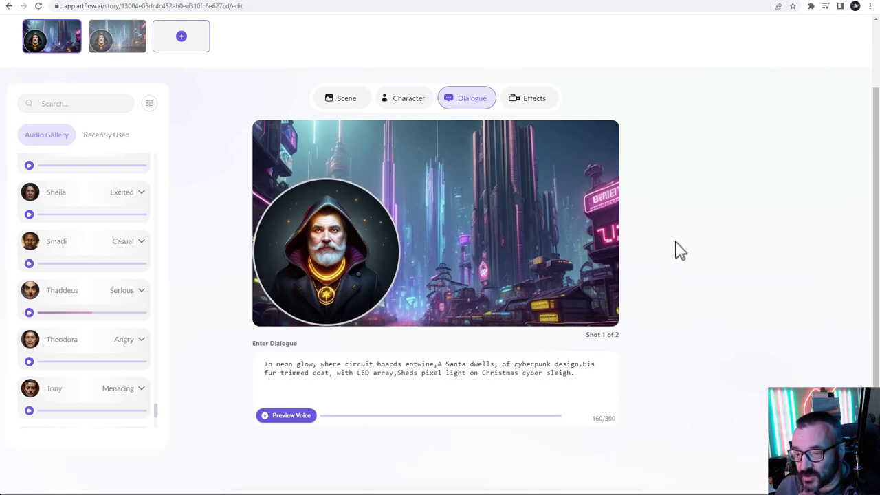
Rename the untitled video project to Test2
scroll(231, 124, up, 2)
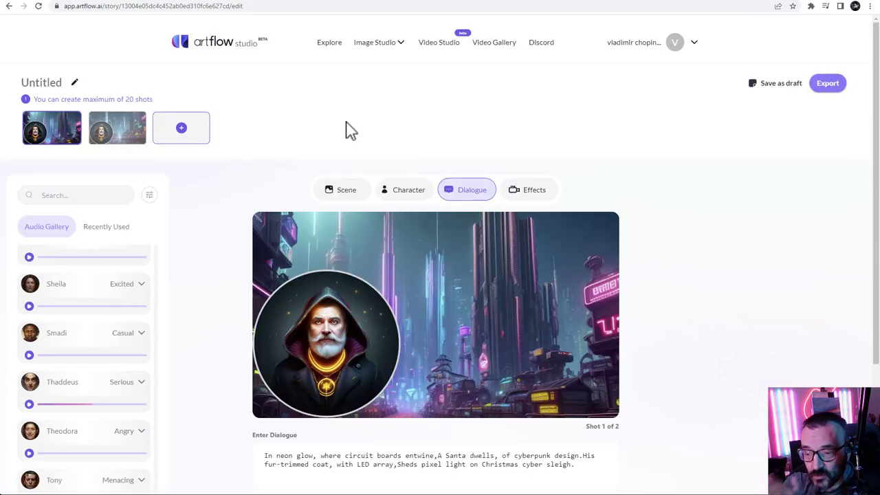
click(74, 83)
text(Test2)
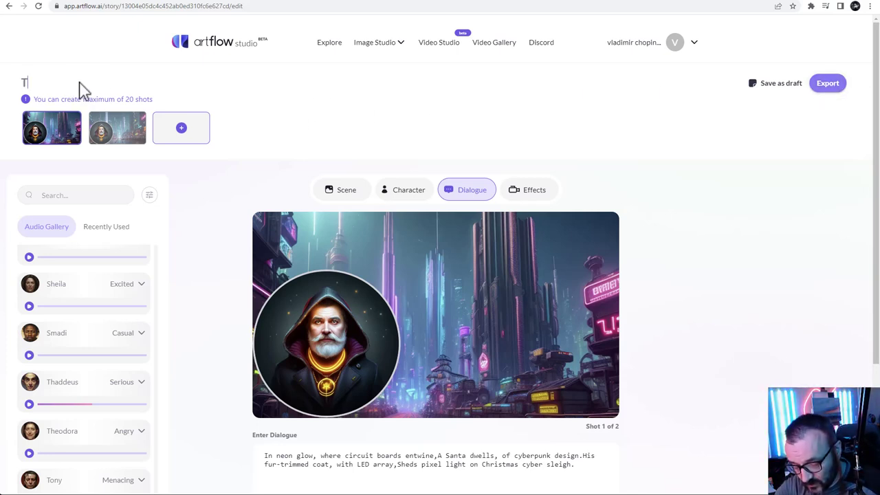
click(275, 114)
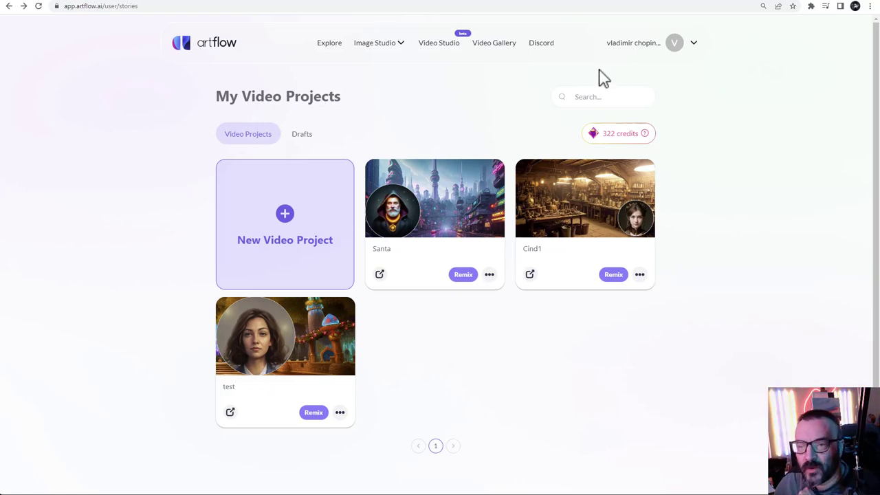
Check how video credits are spent and how to get more of them, then close the Pioneers program announcement
mouse_move(611, 144)
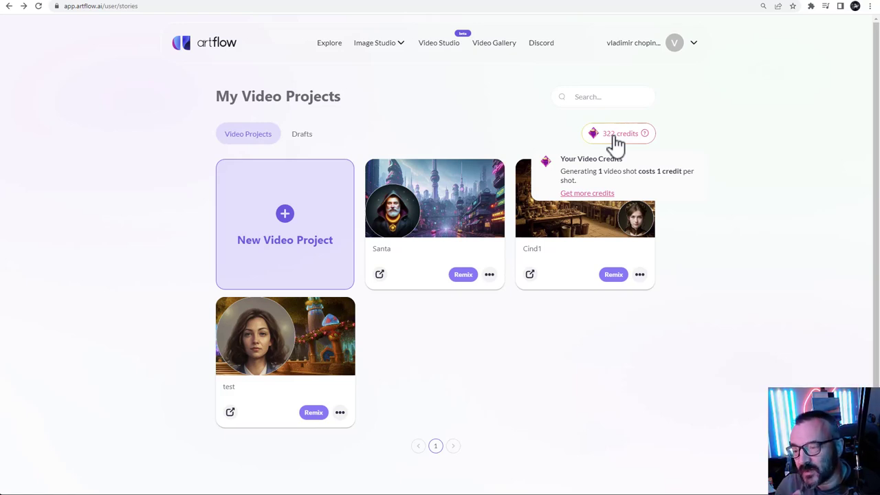
click(596, 194)
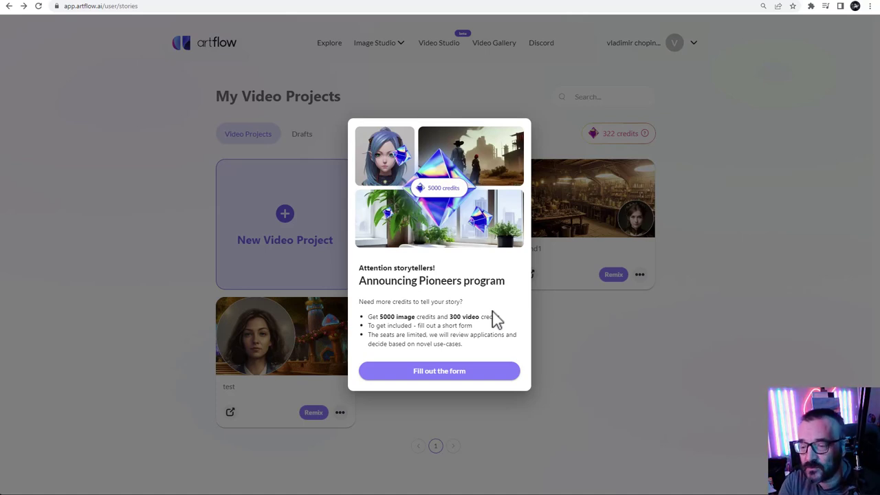
click(196, 195)
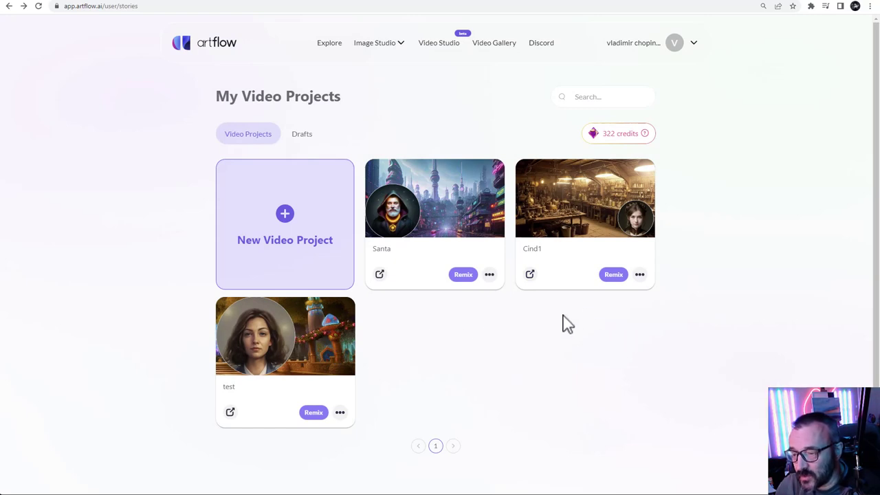
Play the finished "test" video and return to the project list
click(327, 347)
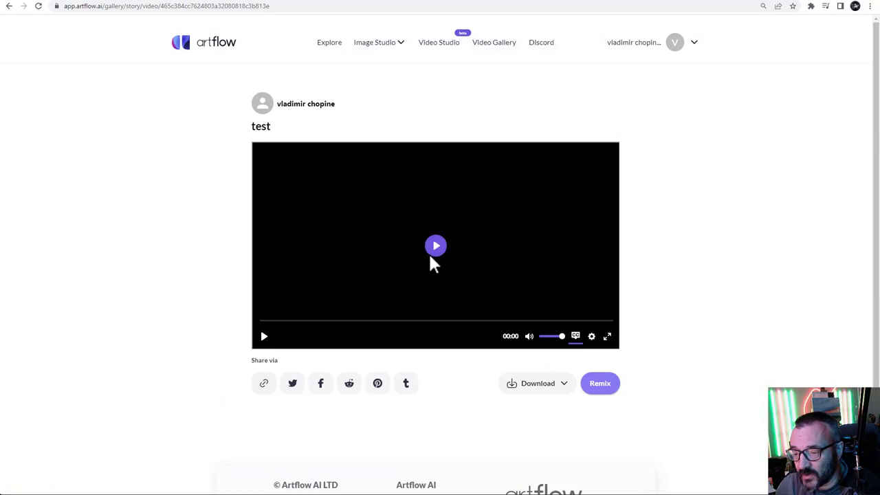
click(435, 249)
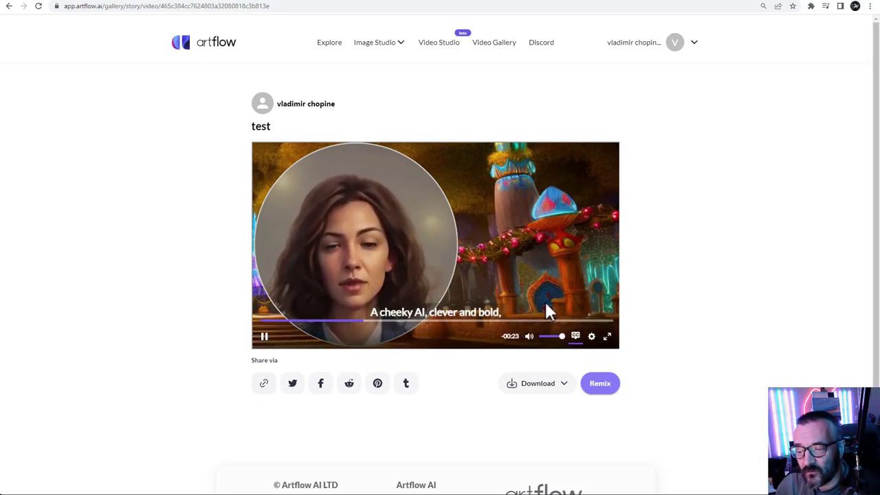
click(9, 7)
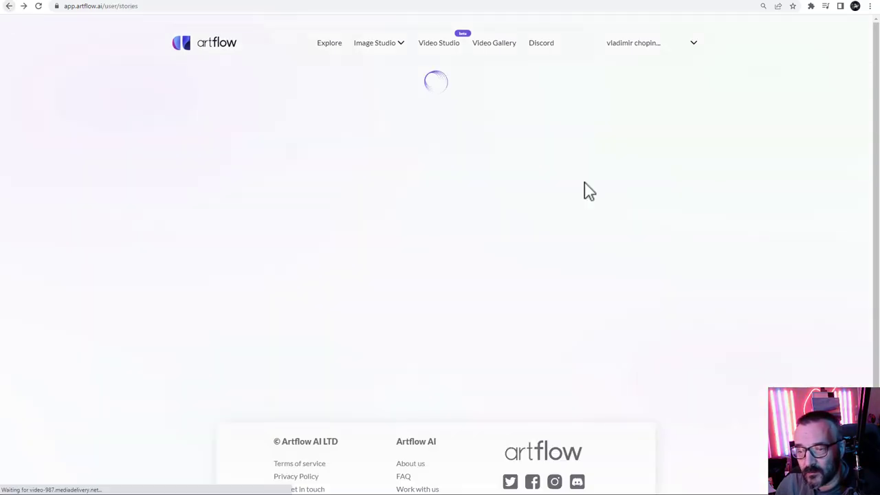
Open the Cind1 project, watch its video, and go back to the project list
click(583, 227)
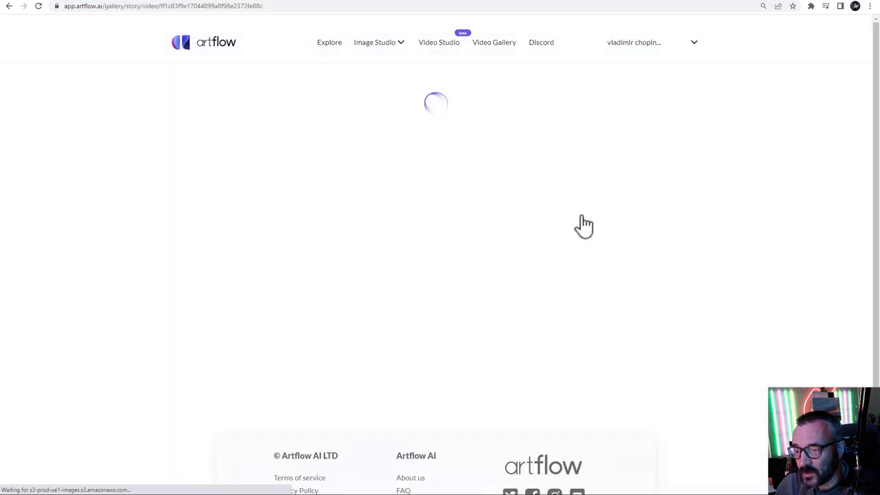
click(447, 255)
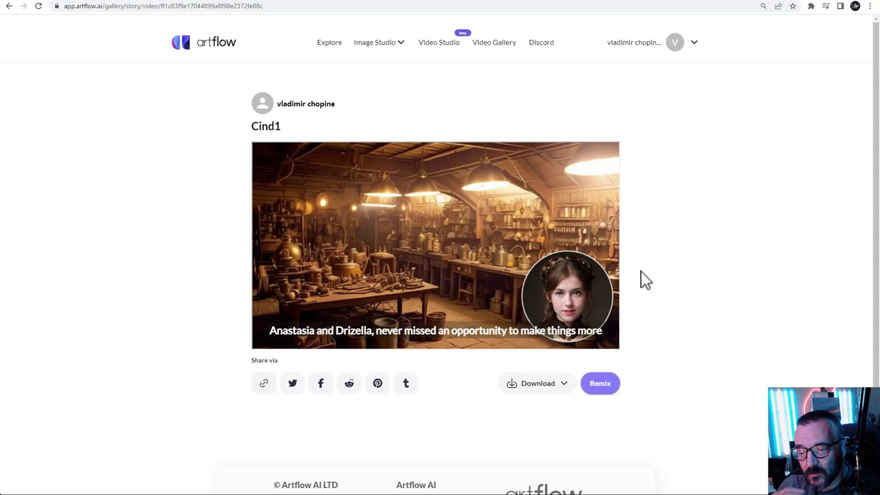
click(9, 7)
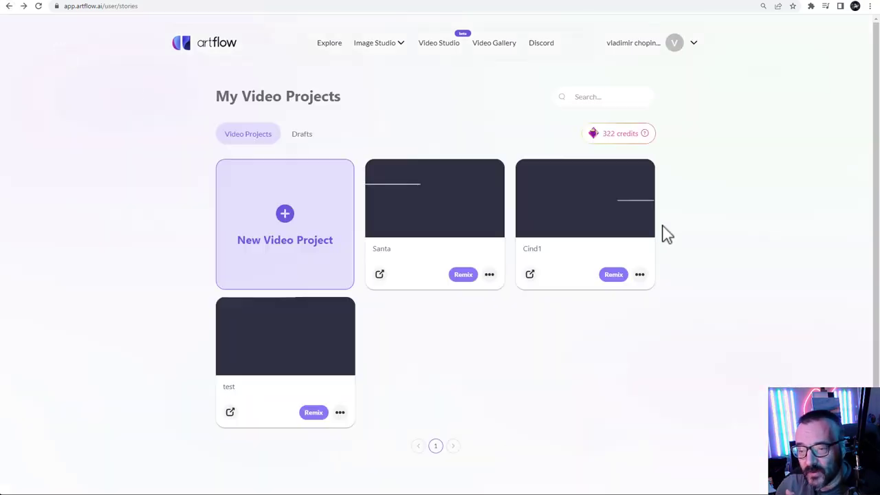
Play the Santa video into its second stanza, pause it, and return to the project list
click(442, 220)
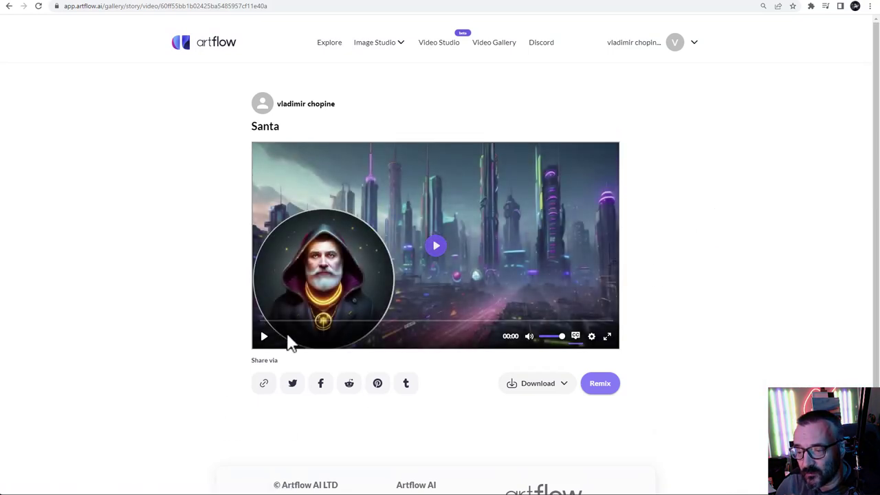
click(265, 337)
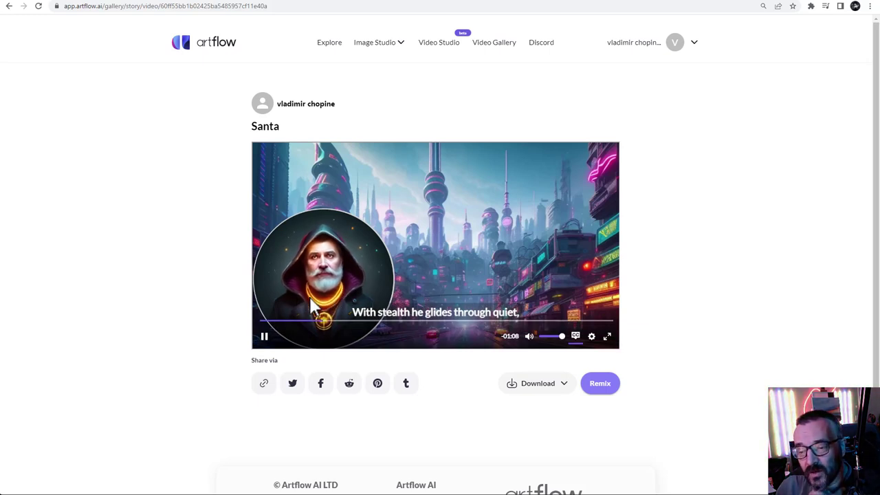
click(264, 338)
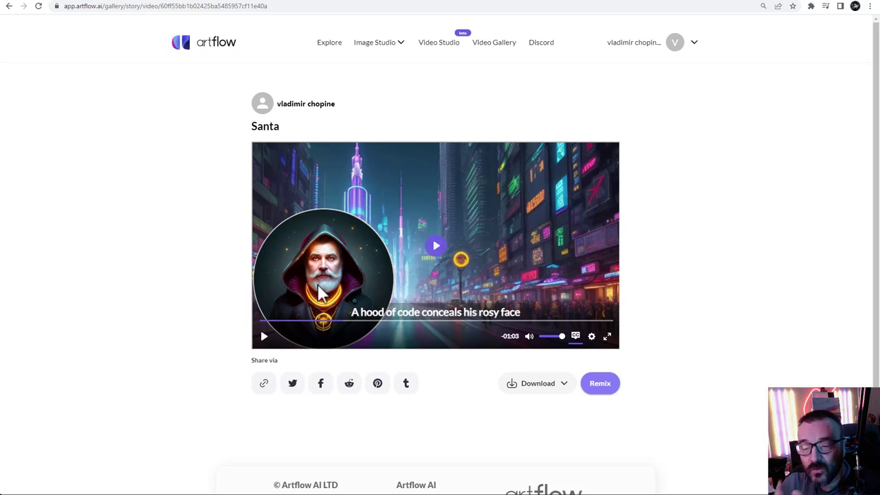
click(9, 6)
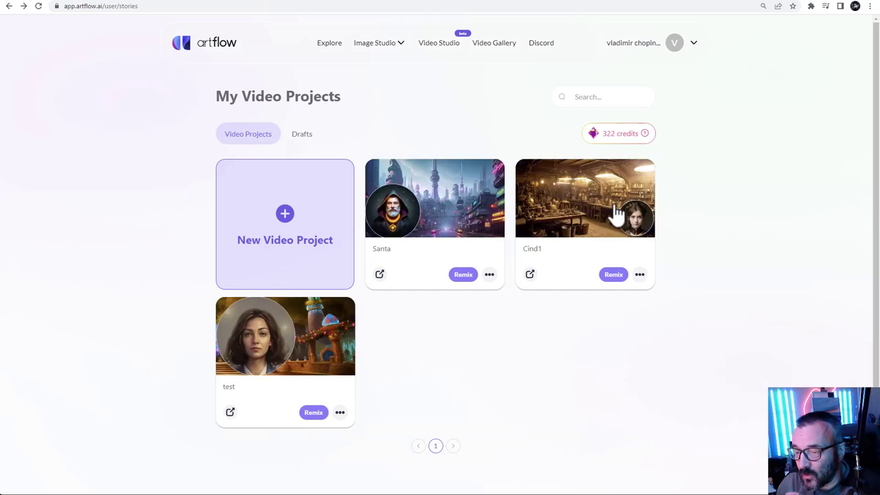
Replay the opening of the Cind1 video, pause it, and return to the project list
click(614, 215)
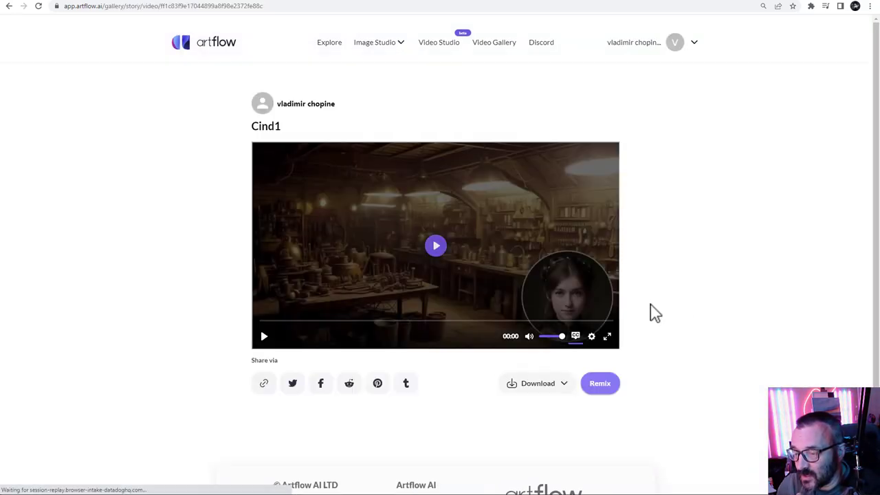
click(436, 246)
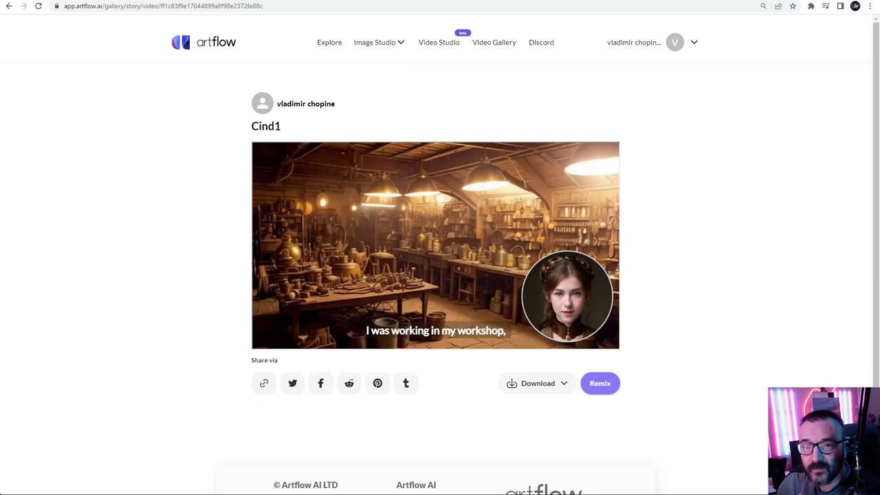
click(264, 336)
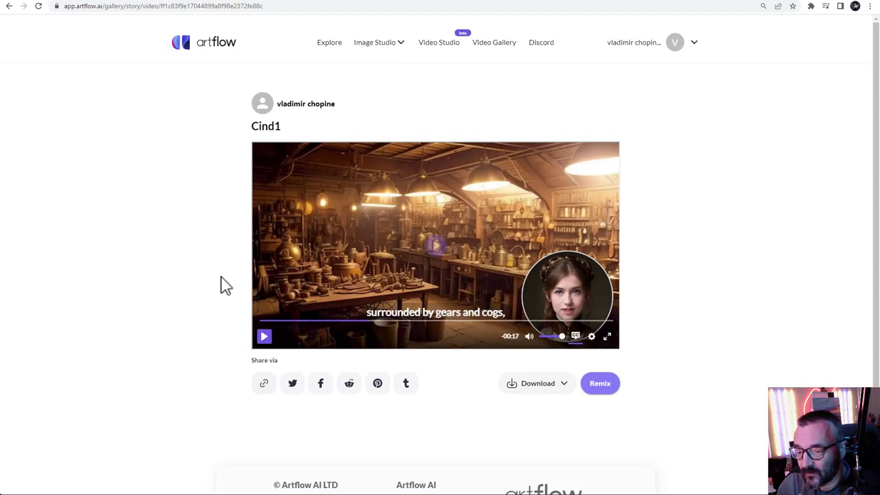
click(9, 6)
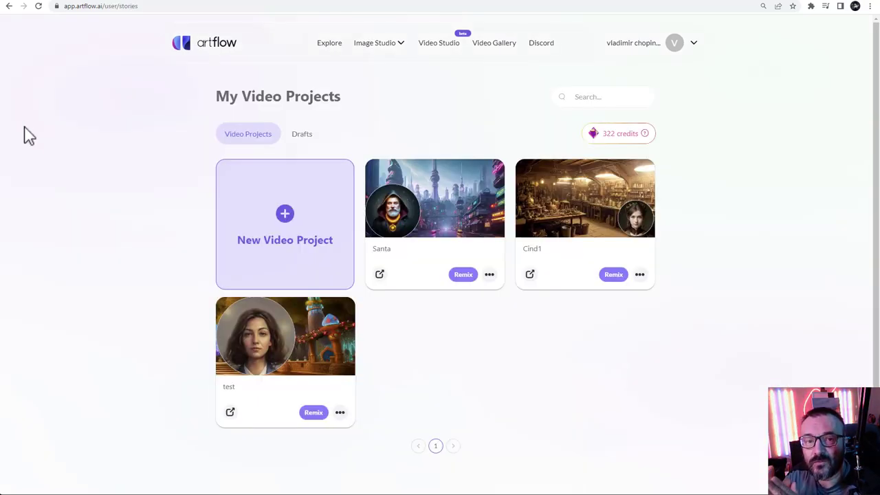